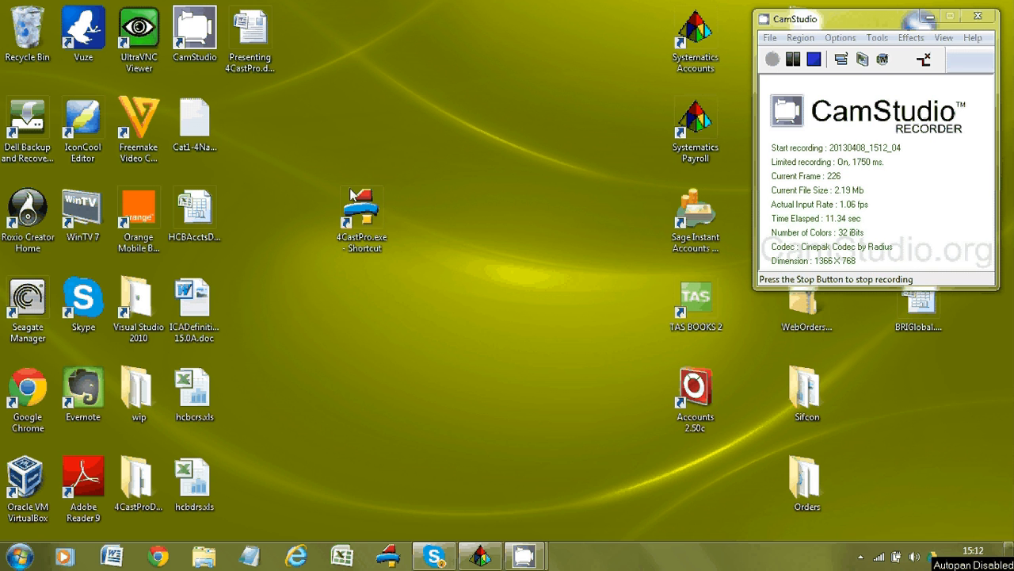
Start 4CastPro from its 4CastPro.exe desktop shortcut.
mouse_move(364, 222)
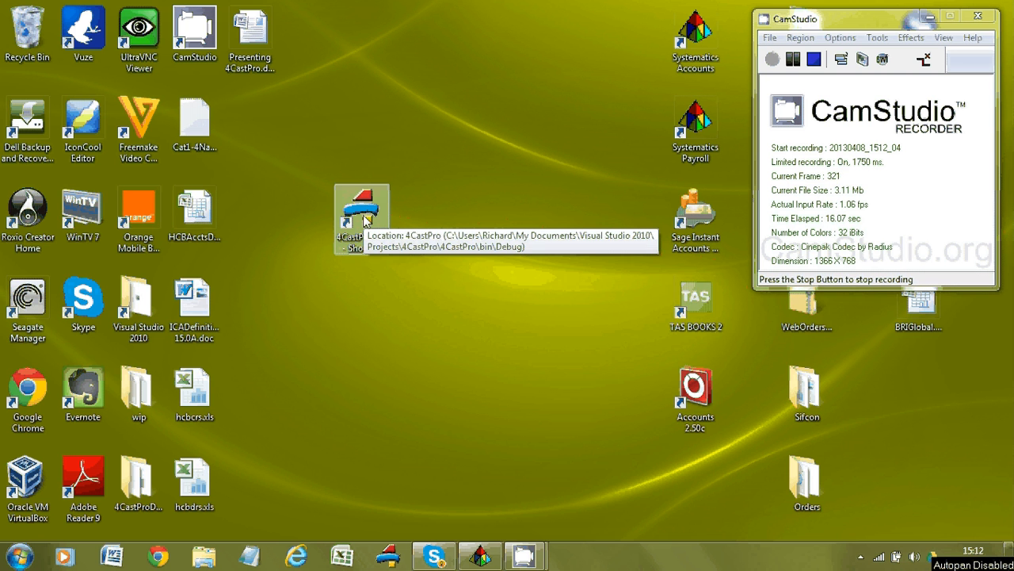
double_click(366, 221)
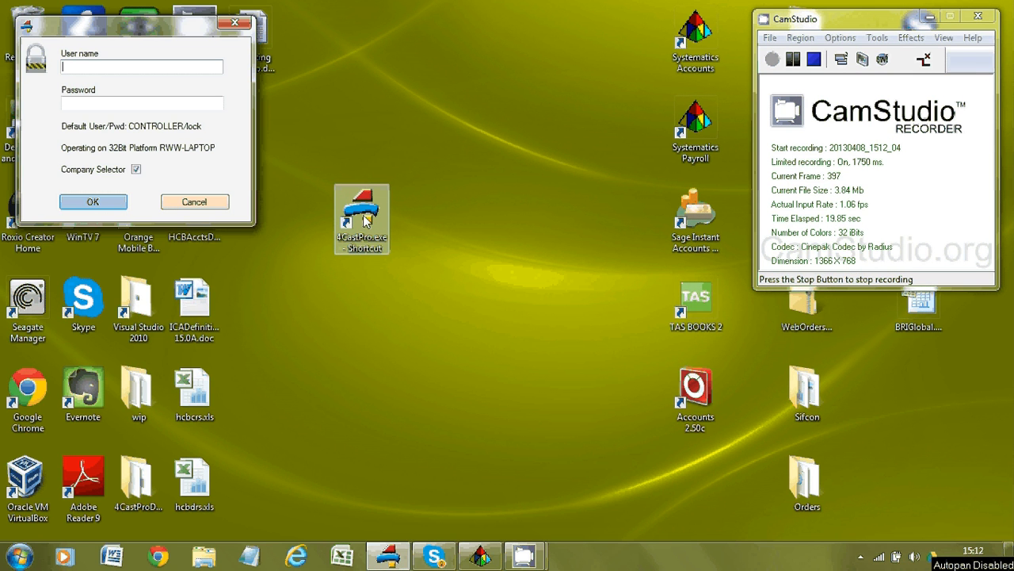
Log in as the default CONTROLLER user with its password.
text(CONTROLLER)
key(Tab)
text(lock)
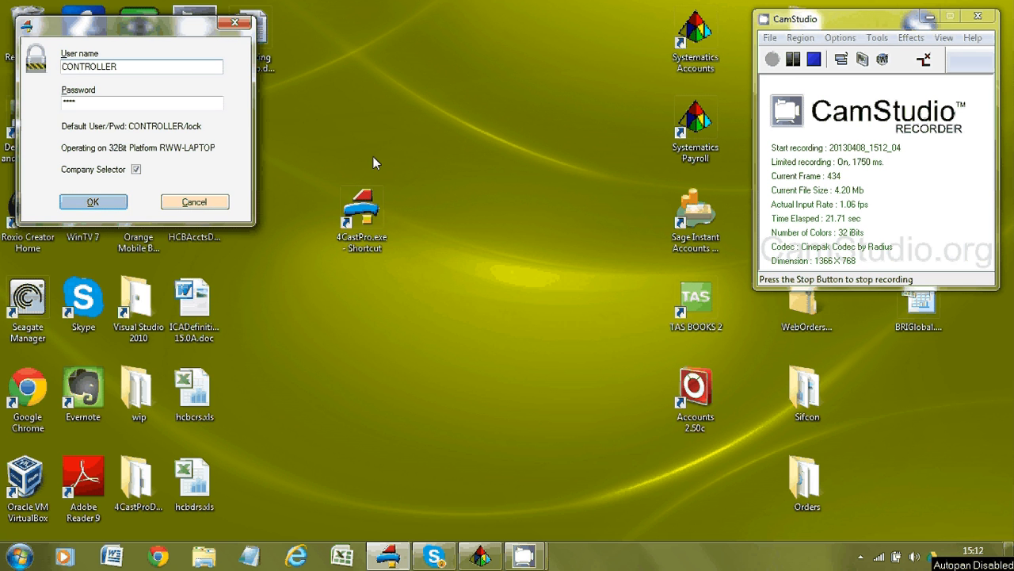
click(110, 208)
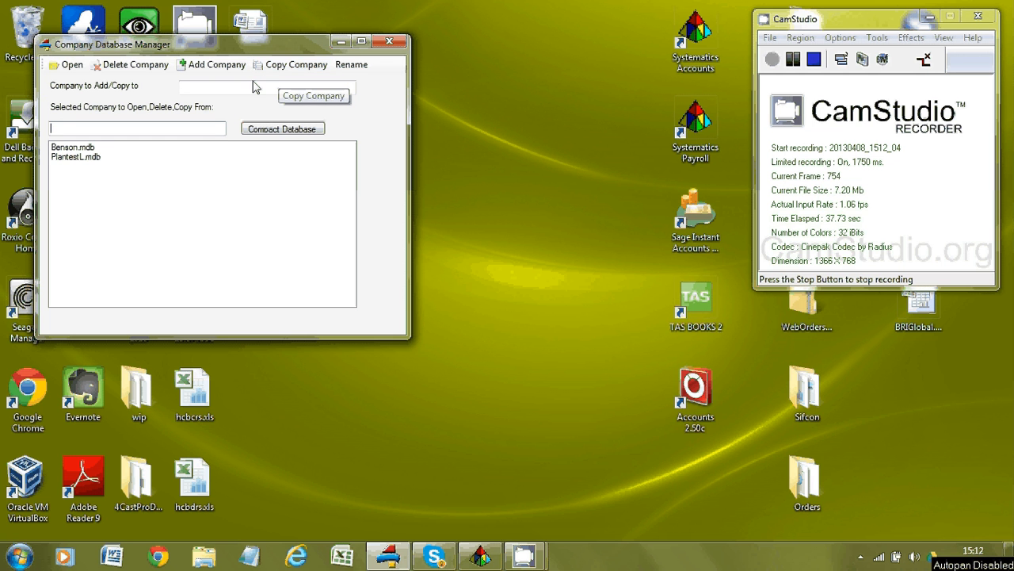
Select and open the PlantestL.mdb company database.
click(88, 158)
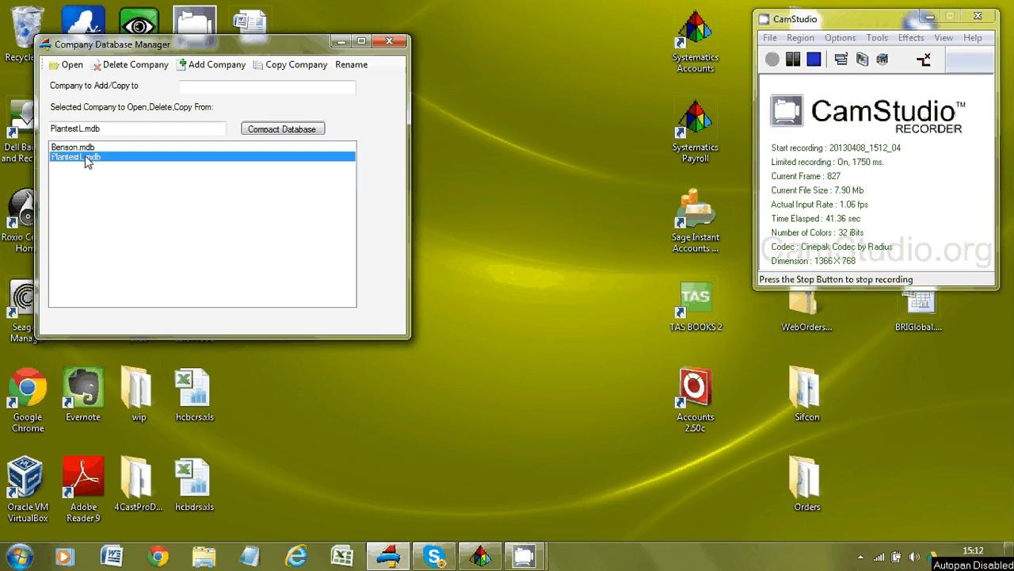
double_click(87, 157)
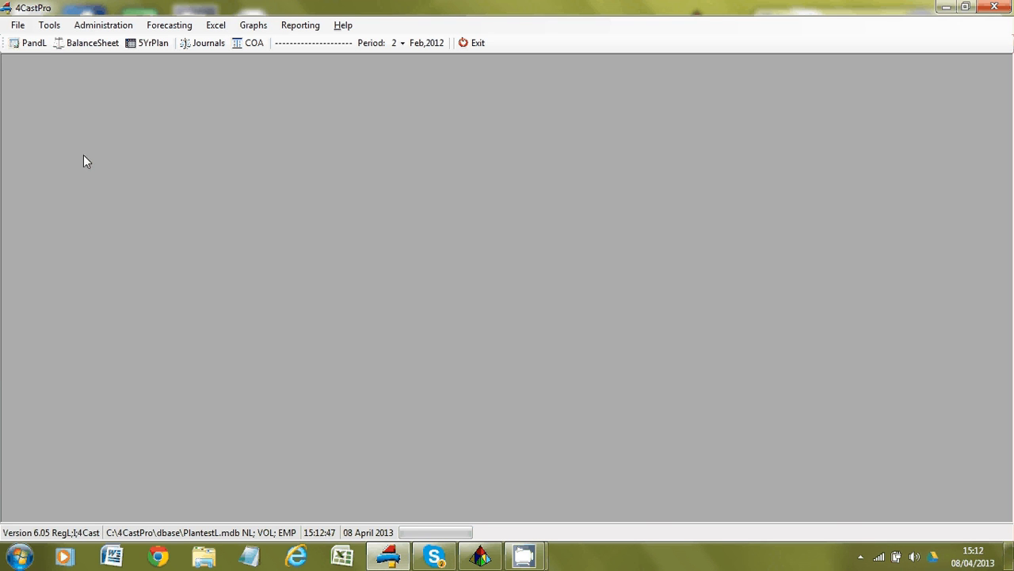
Open the monthly PandL report and its Company/CC Lookup list.
click(34, 44)
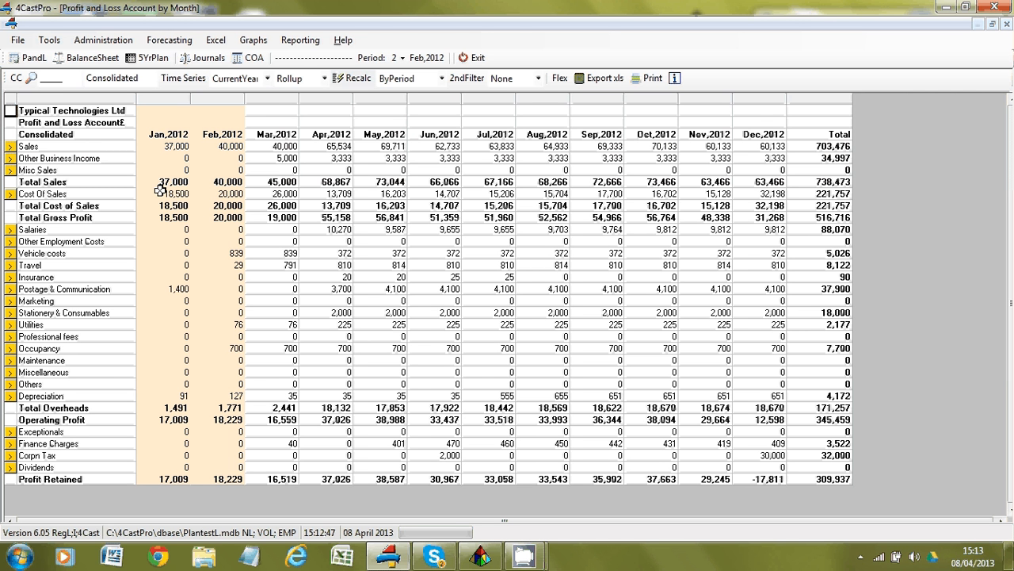
click(32, 79)
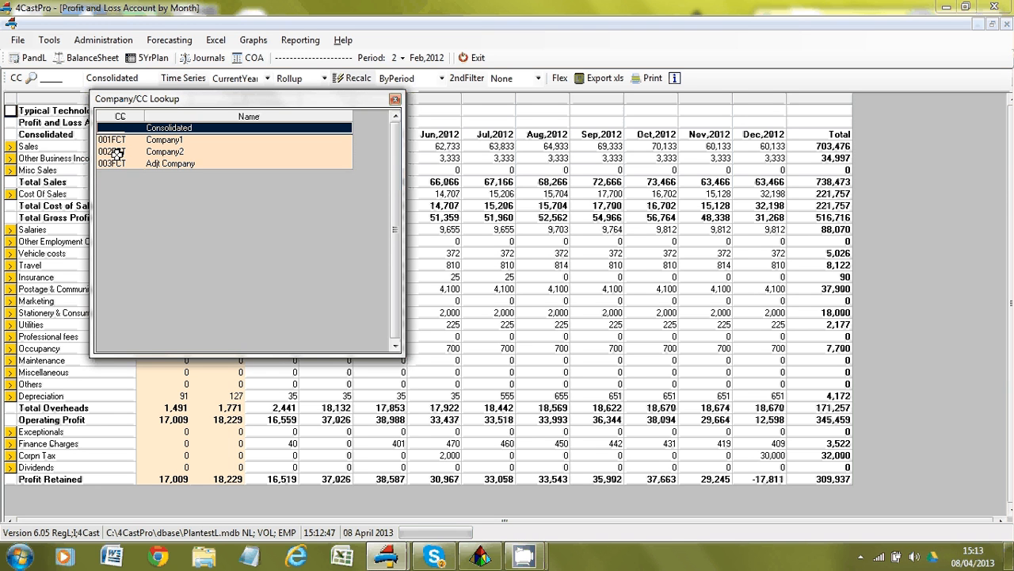
Show the P&L for Company1 (001FCT), then Company2 (002FCT), and open Company2's detailed Sales accounts.
click(143, 163)
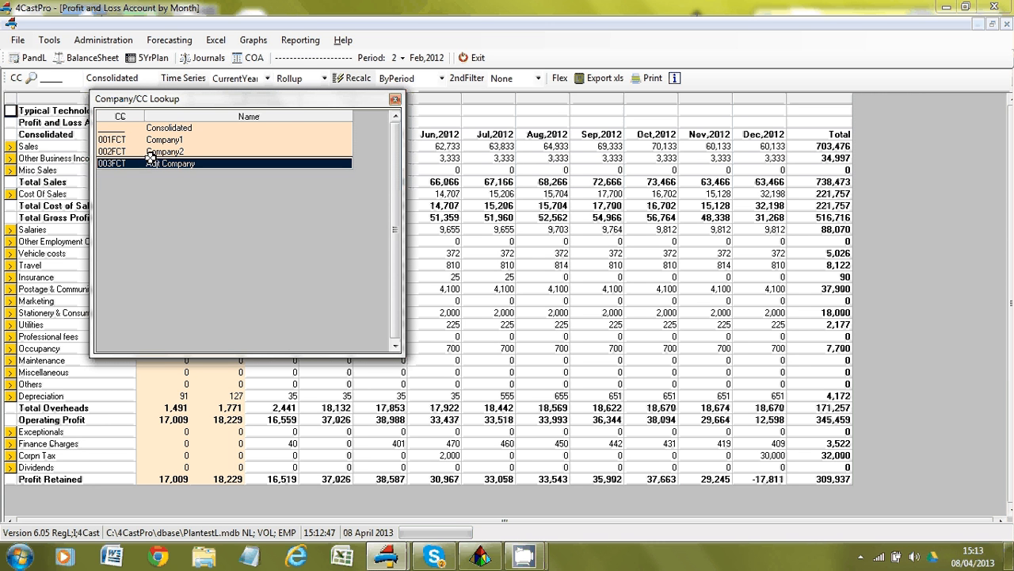
click(147, 139)
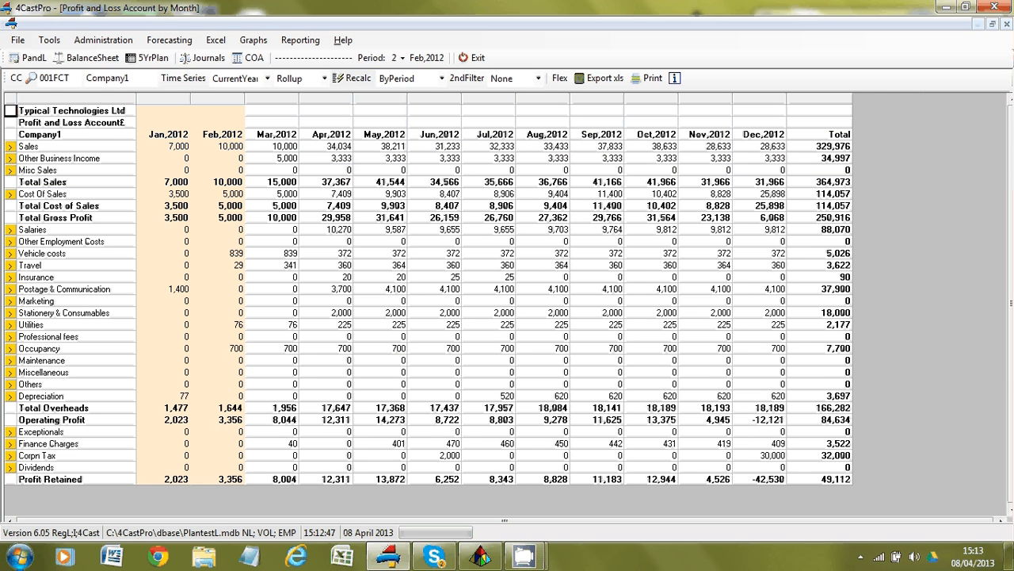
click(31, 79)
click(182, 169)
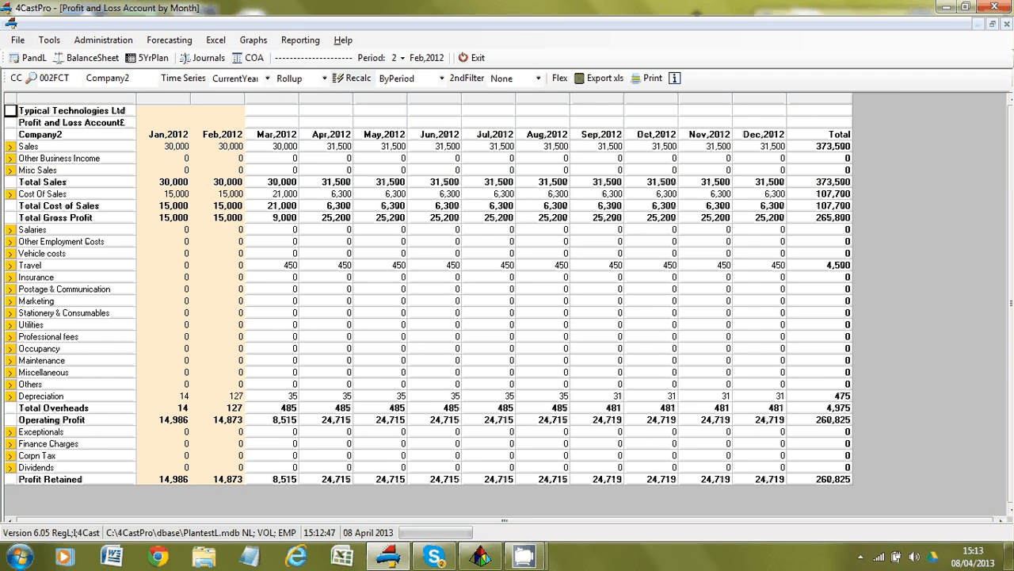
click(11, 152)
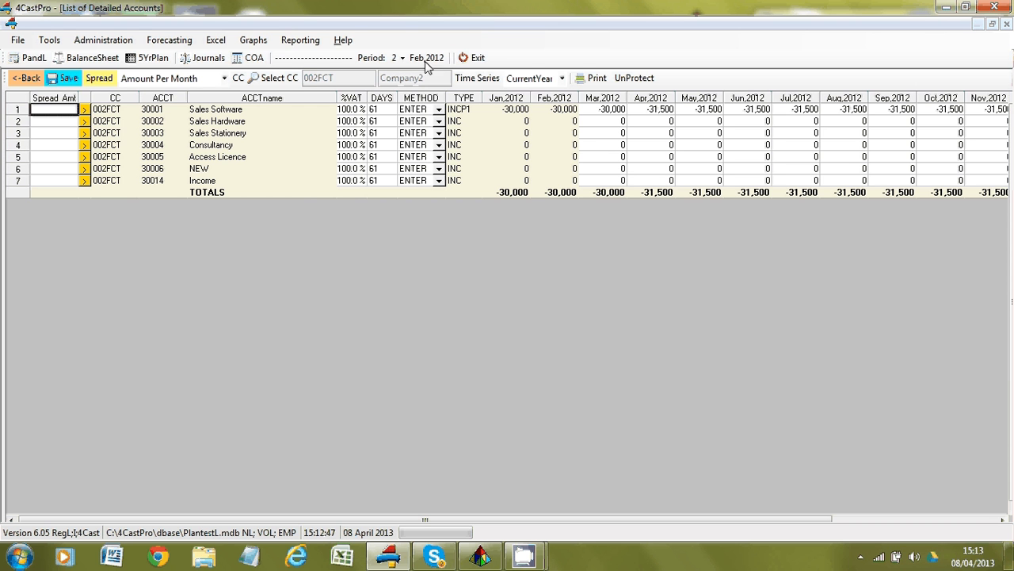
Enter -500 for Sales Stationery in Mar and Apr 2012, then go back to the P&L.
click(614, 129)
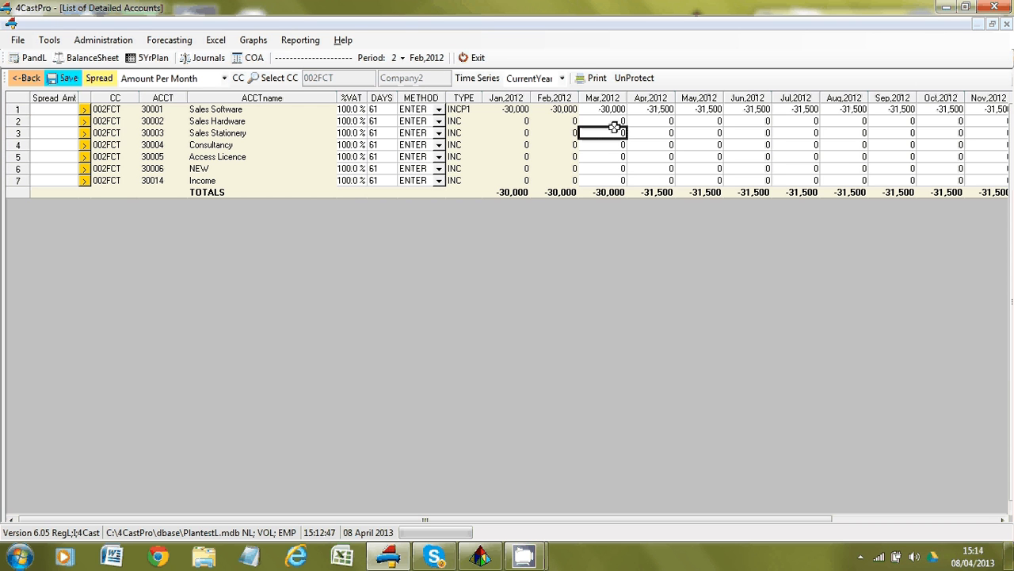
text(-500)
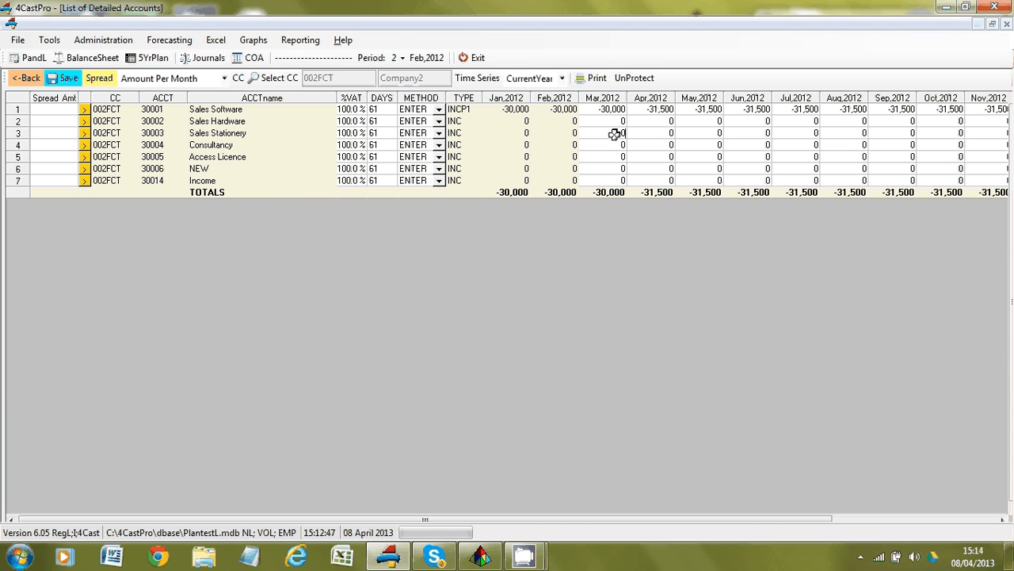
click(648, 135)
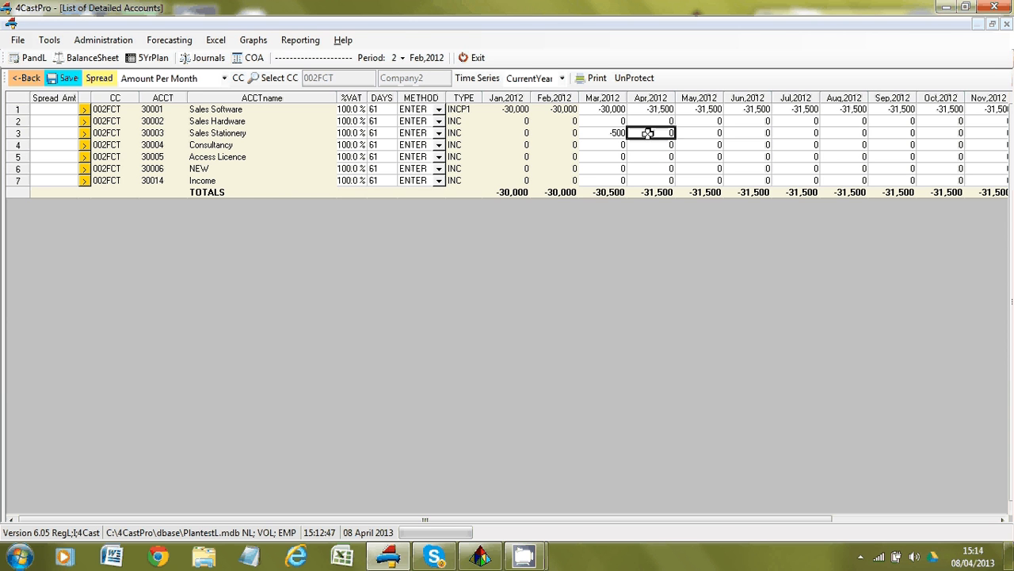
text(-500)
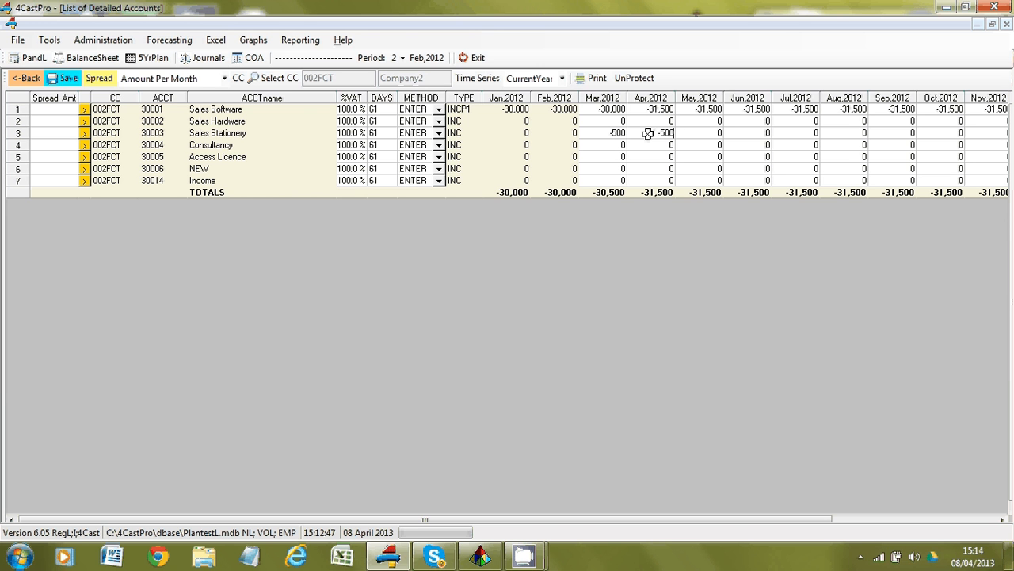
click(26, 78)
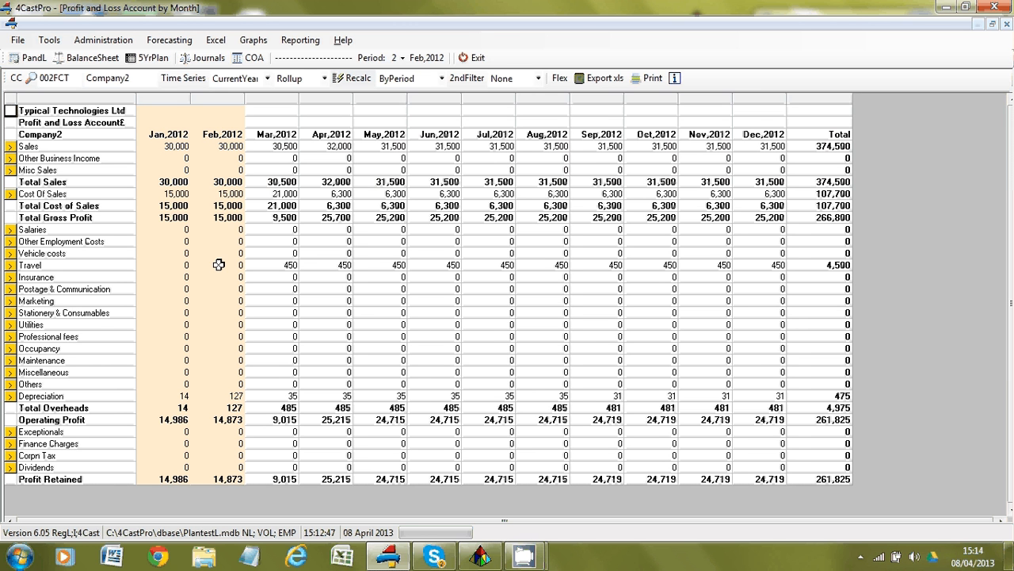
Check the reporting Period options, then bring up the File menu.
click(403, 58)
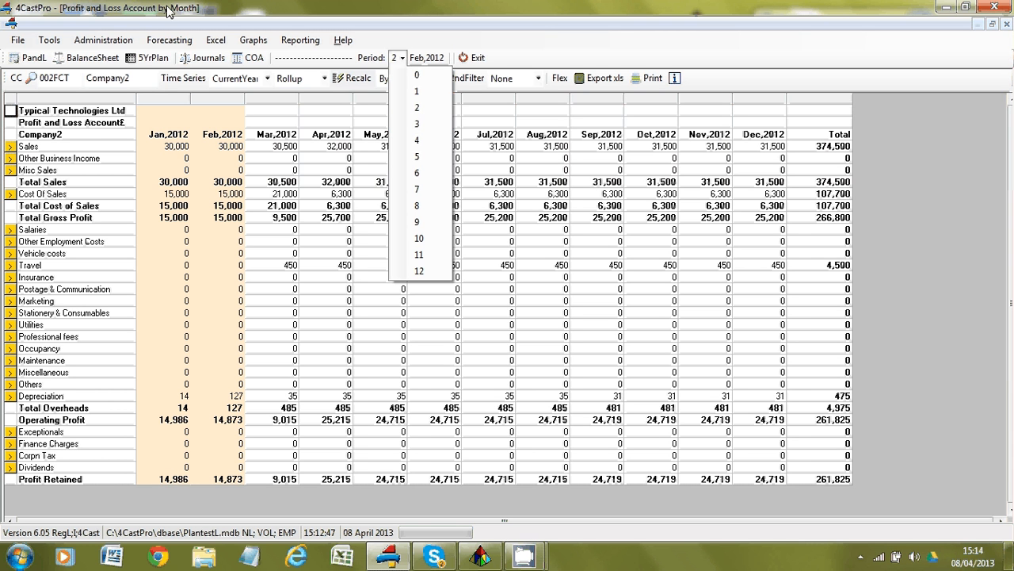
click(18, 41)
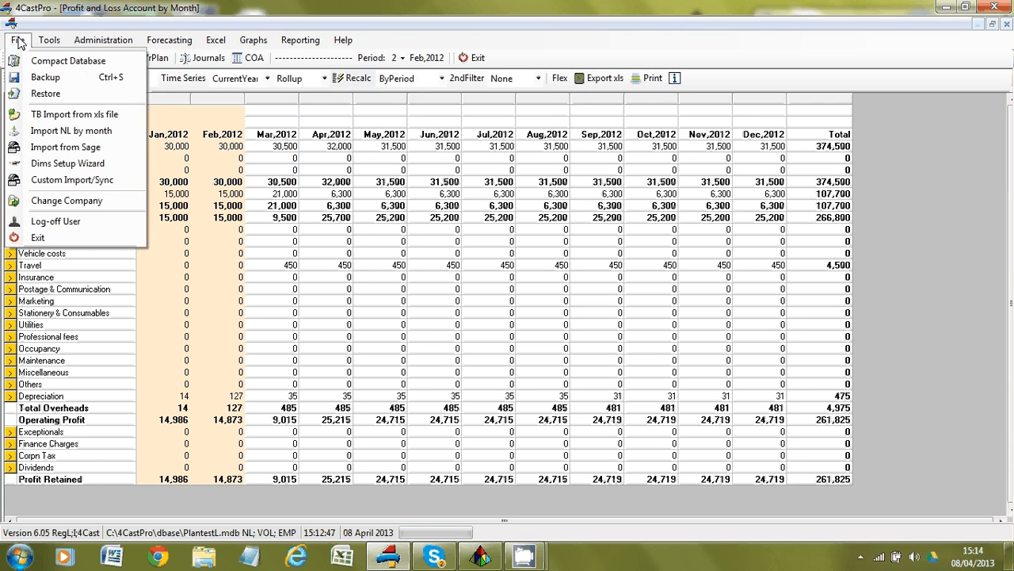
click(49, 116)
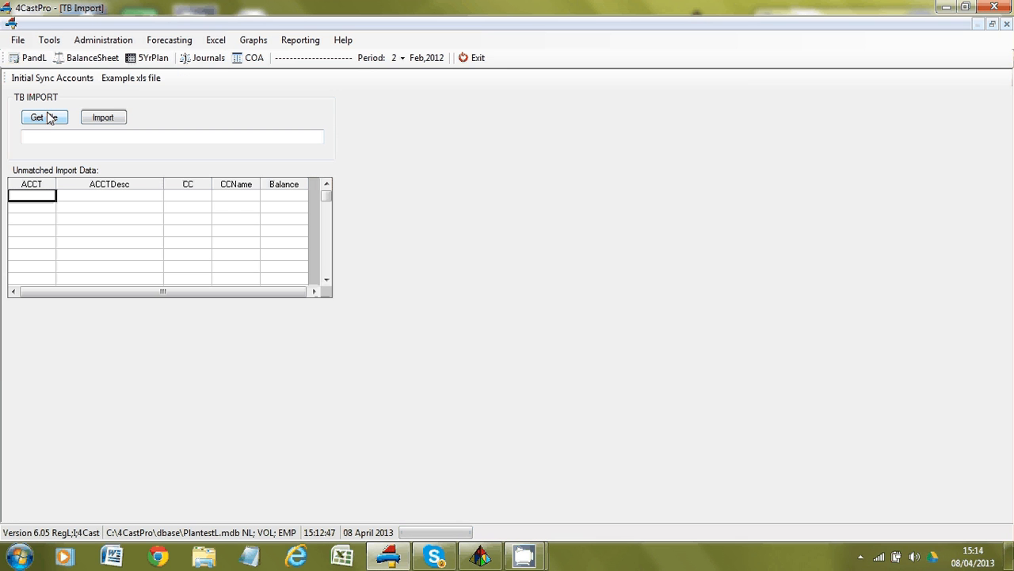
click(47, 114)
click(17, 40)
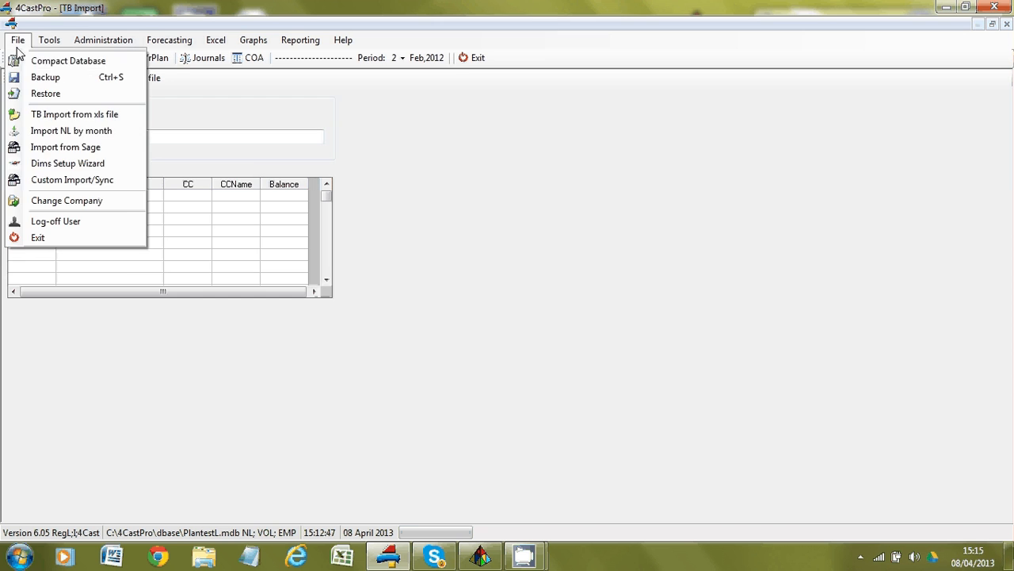
click(43, 133)
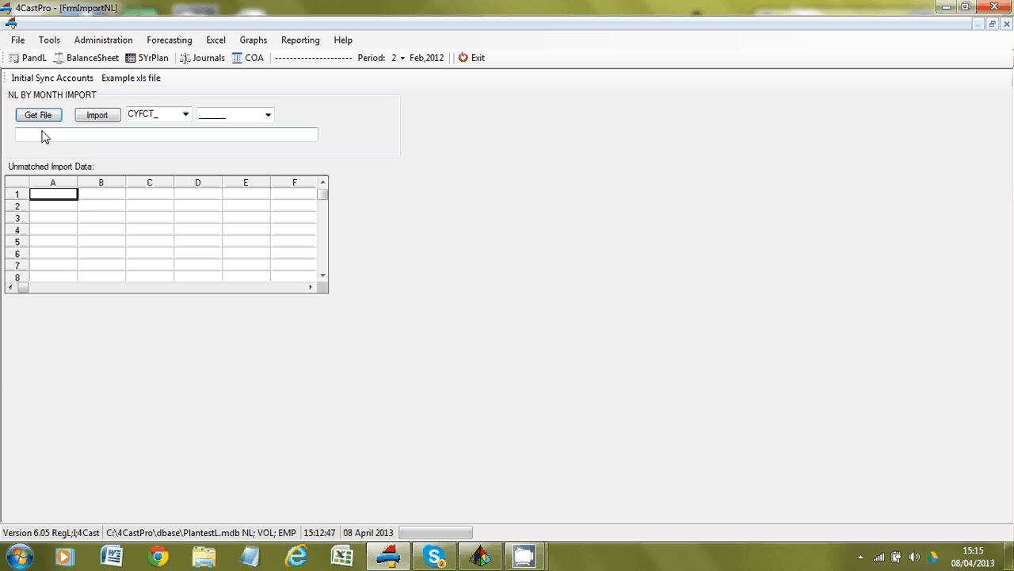
click(17, 40)
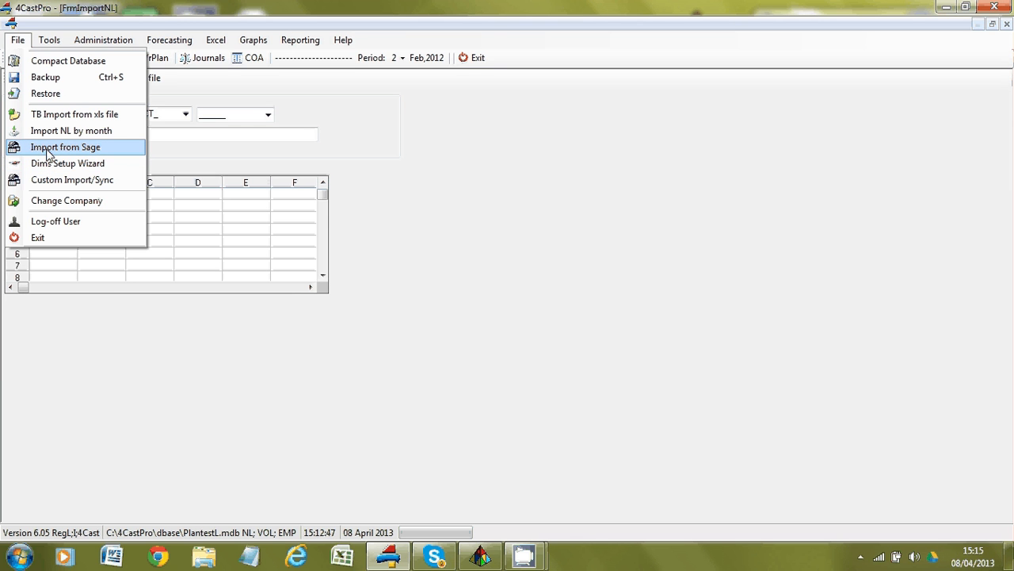
click(210, 91)
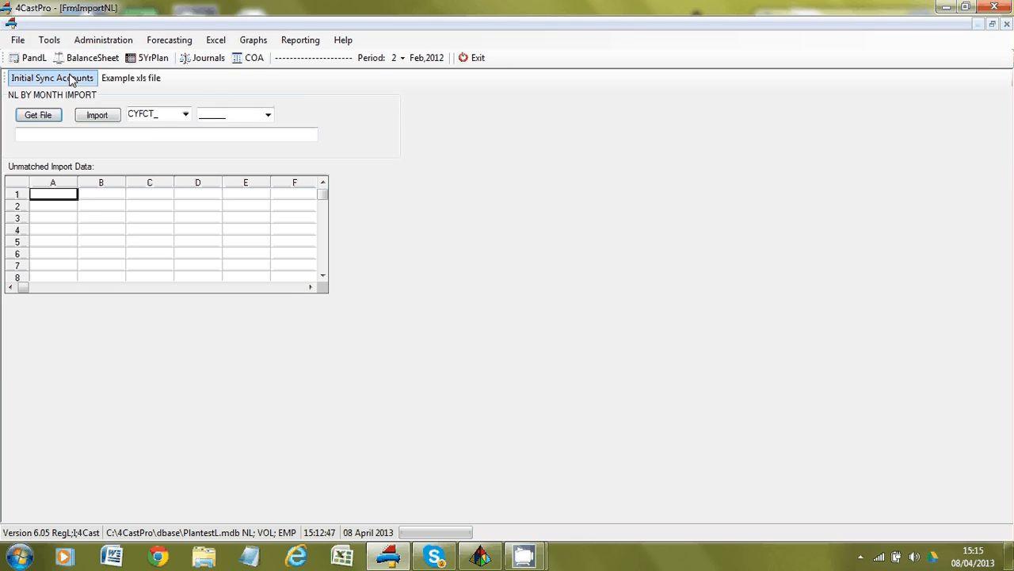
click(16, 63)
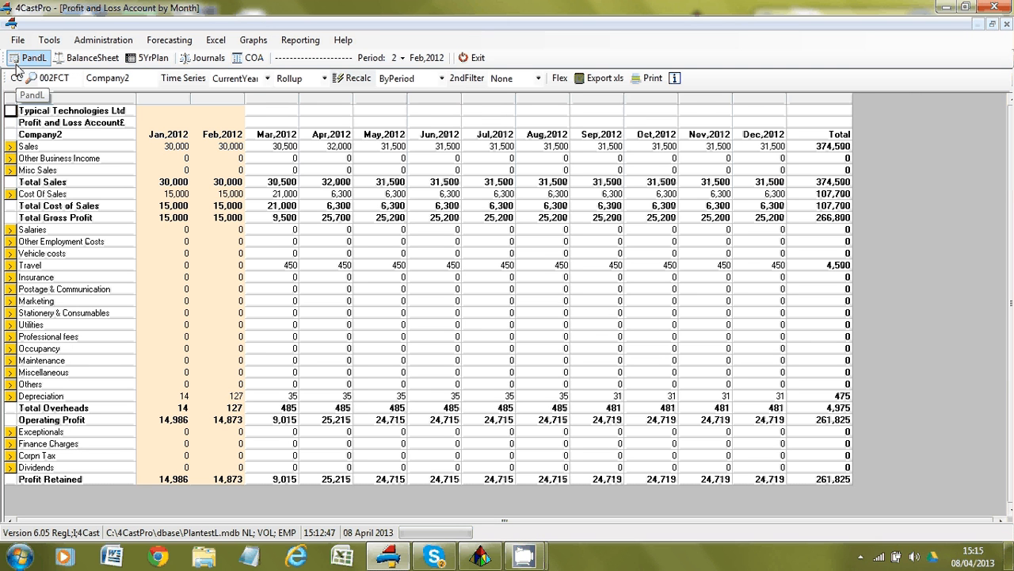
Check the Time Series choices without changing them, then bring up the Administration menu.
click(268, 79)
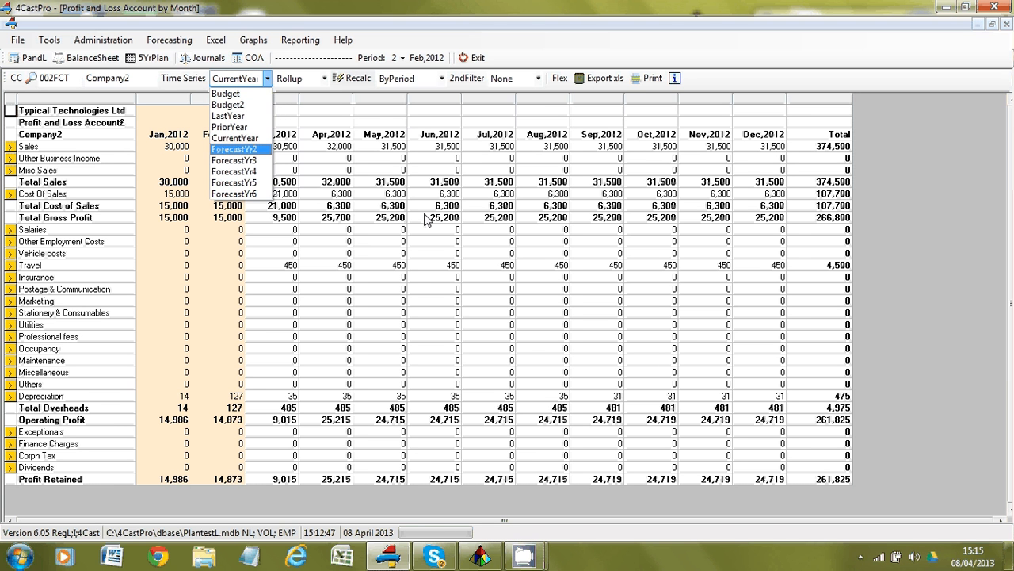
click(212, 262)
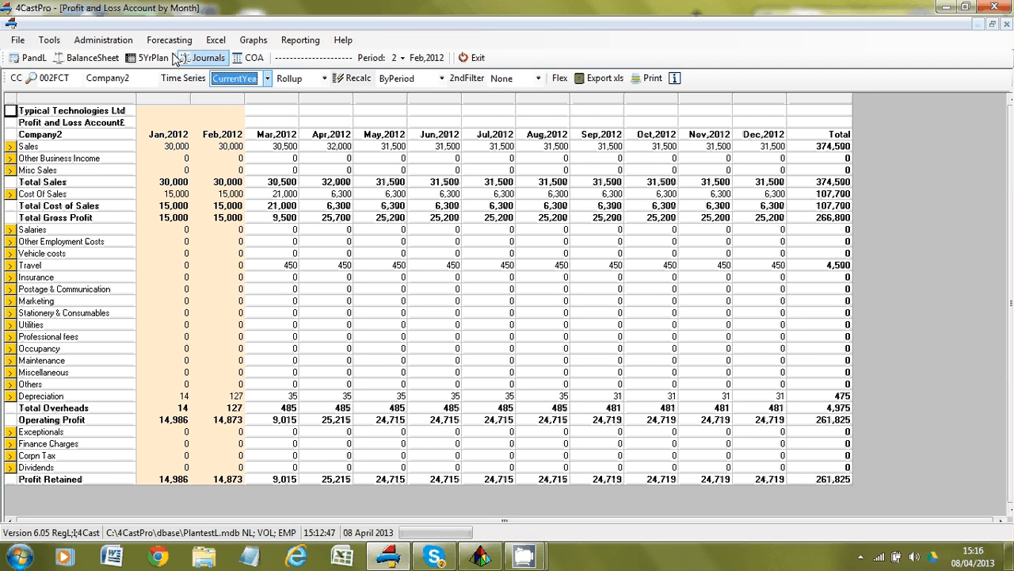
click(103, 40)
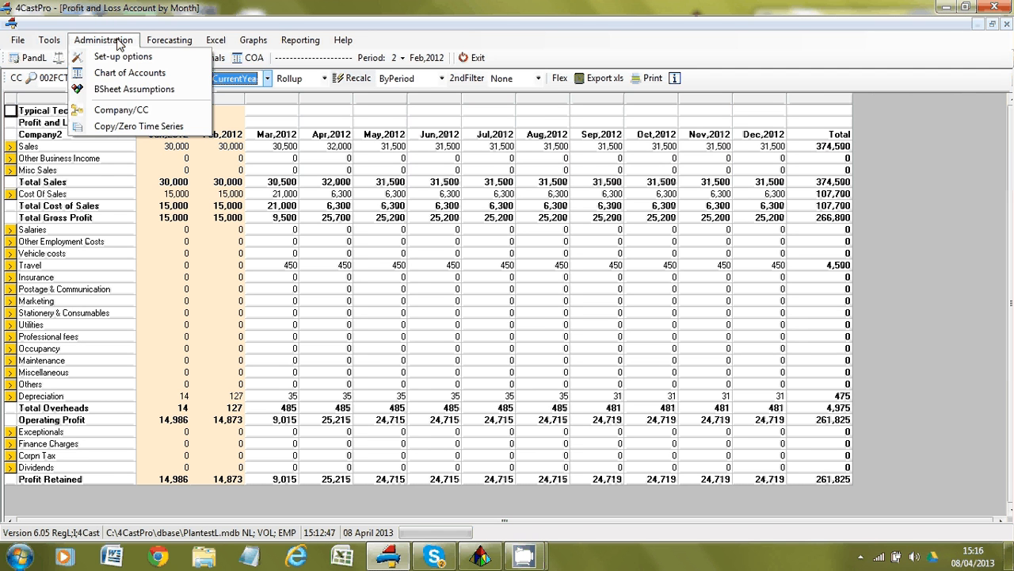
Review the Copy / Zero Time Series Data form, then return to the monthly PandL report.
click(131, 127)
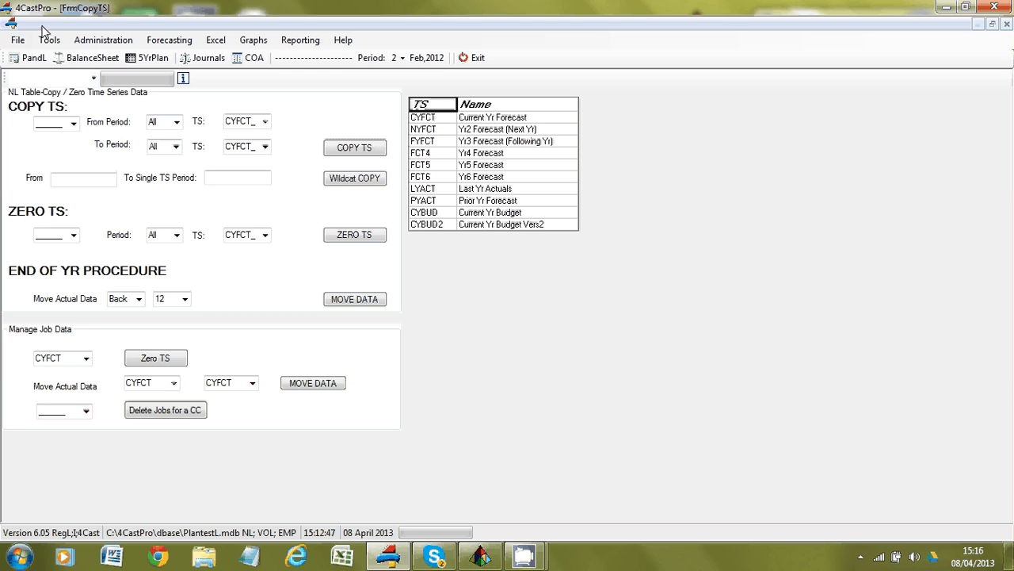
click(34, 57)
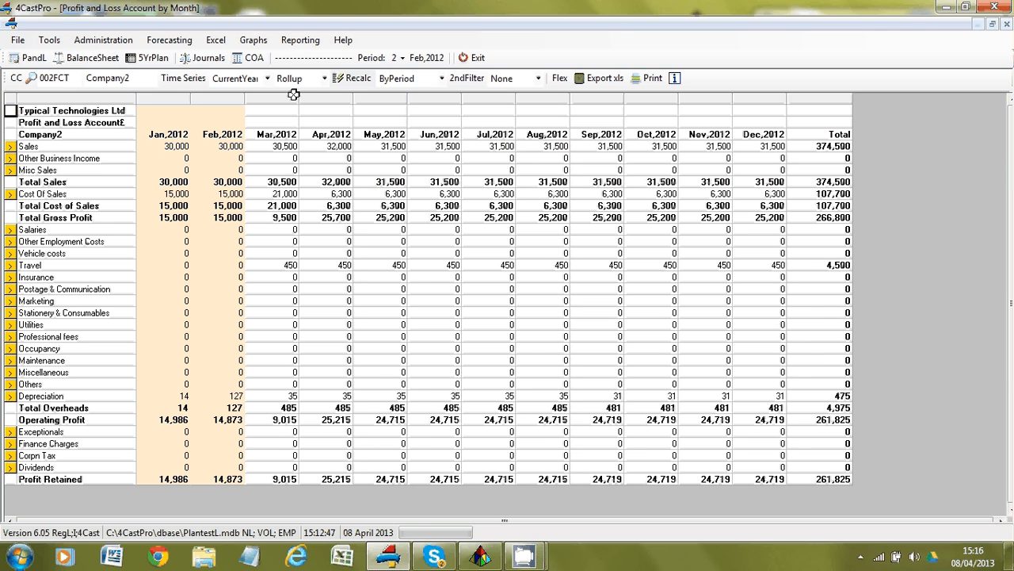
Switch the P&L to ForecastYr2, refresh it, and open Company2's detailed Travel accounts.
click(268, 78)
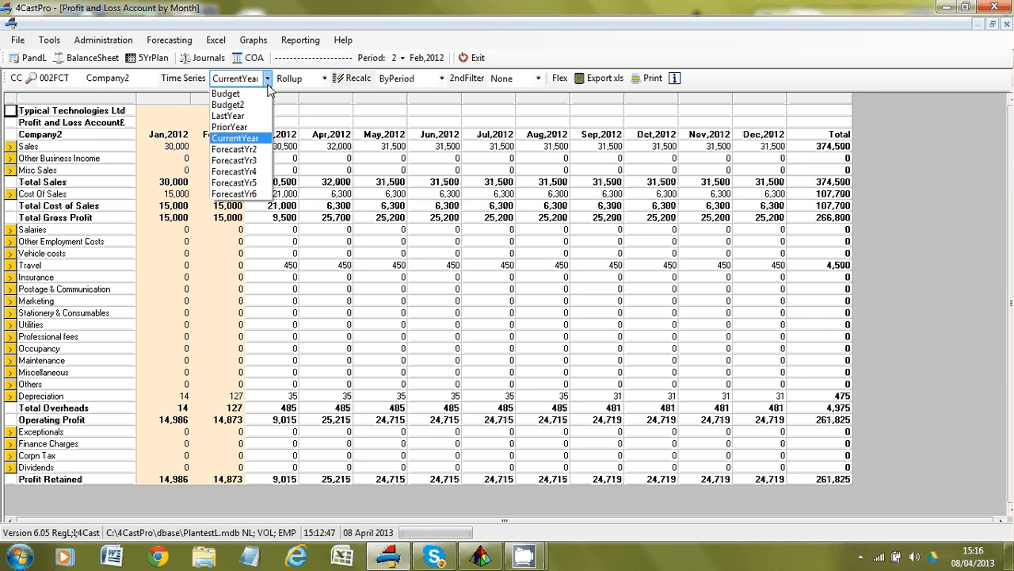
click(247, 150)
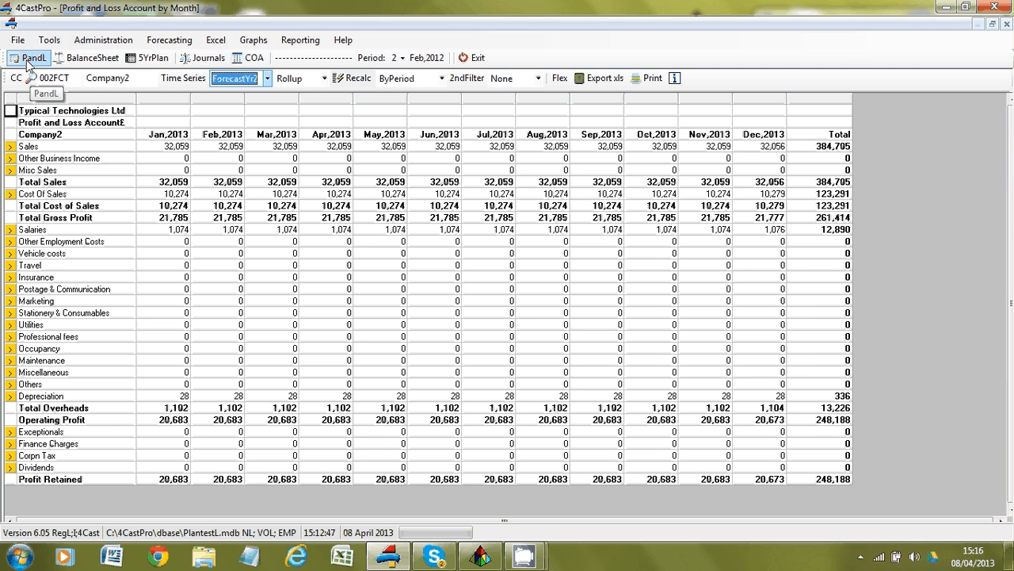
click(29, 62)
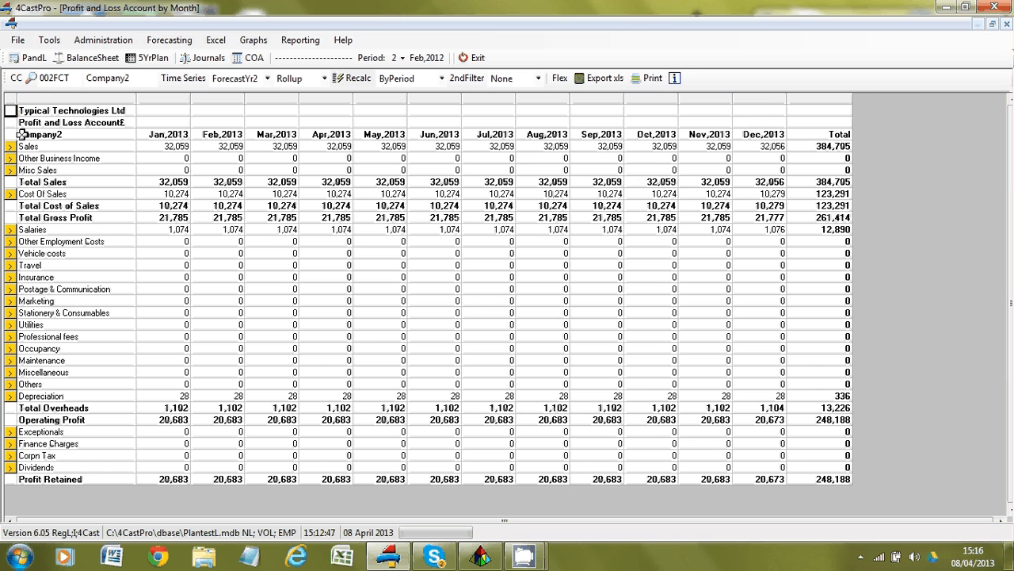
click(11, 265)
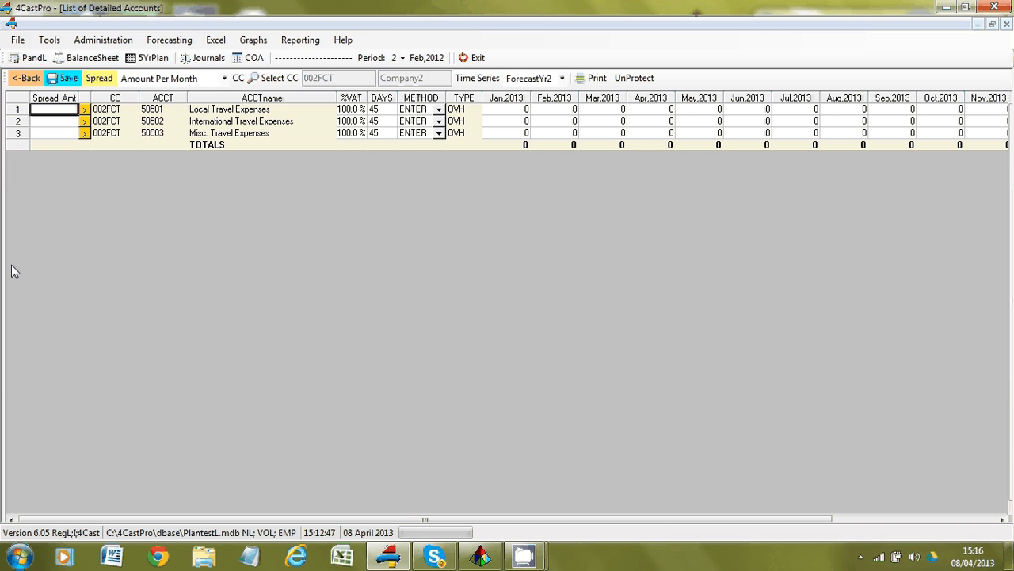
Spread 40,000 as an Annual Amount across International Travel Expenses, giving 3,333 every month of 2013.
click(66, 120)
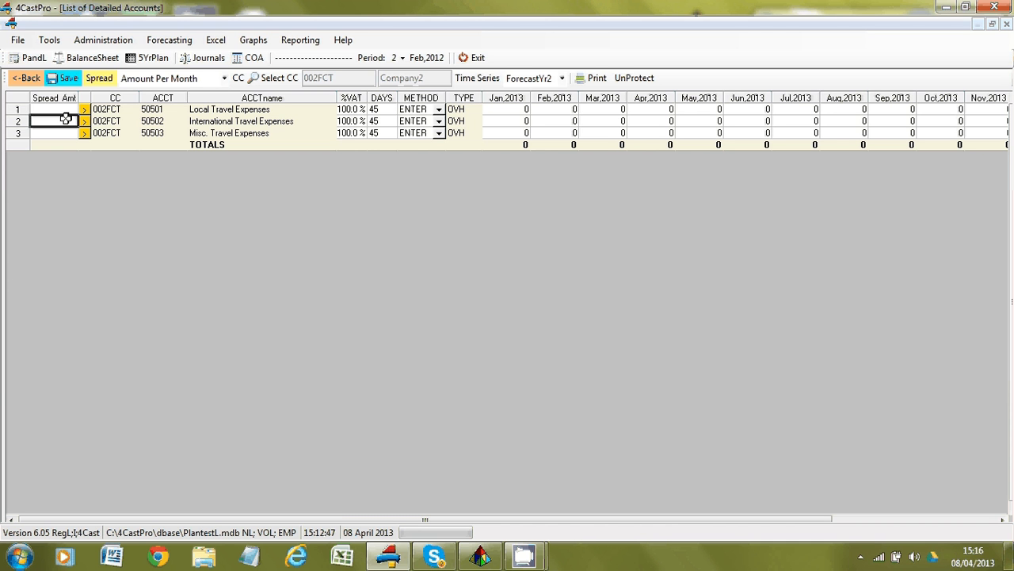
text(10)
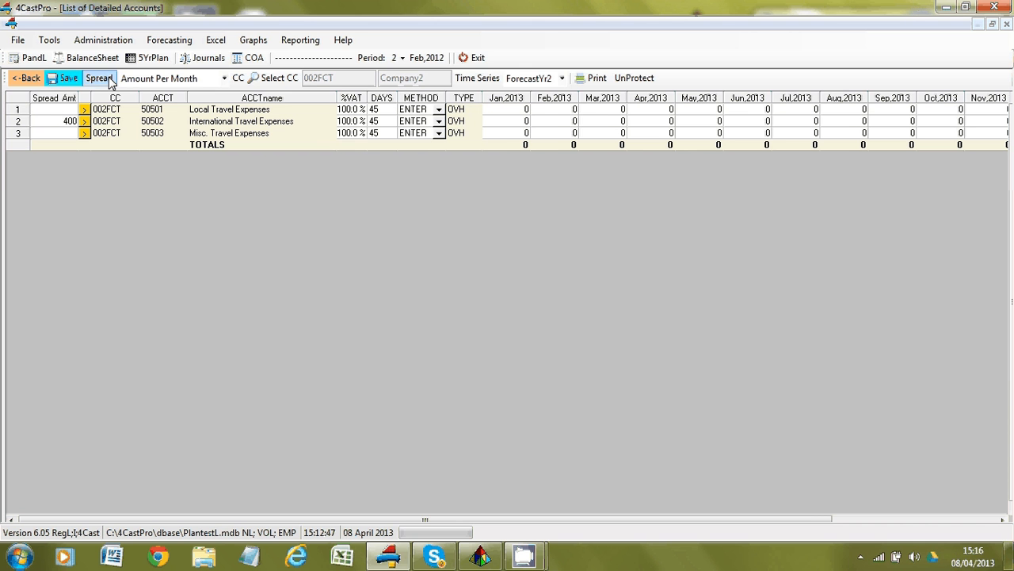
click(110, 80)
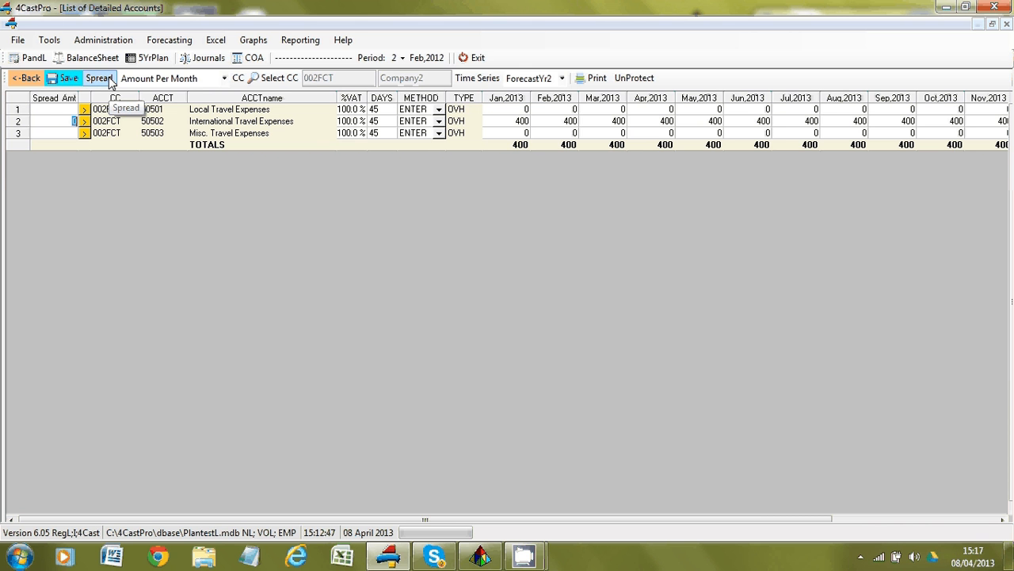
click(58, 122)
drag(59, 121, 82, 121)
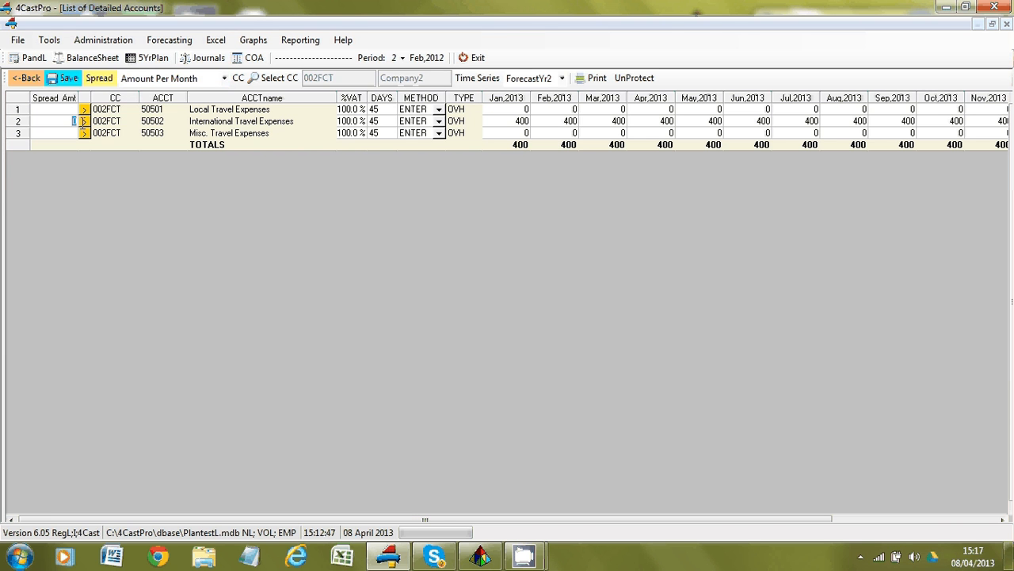
text(400000)
click(223, 79)
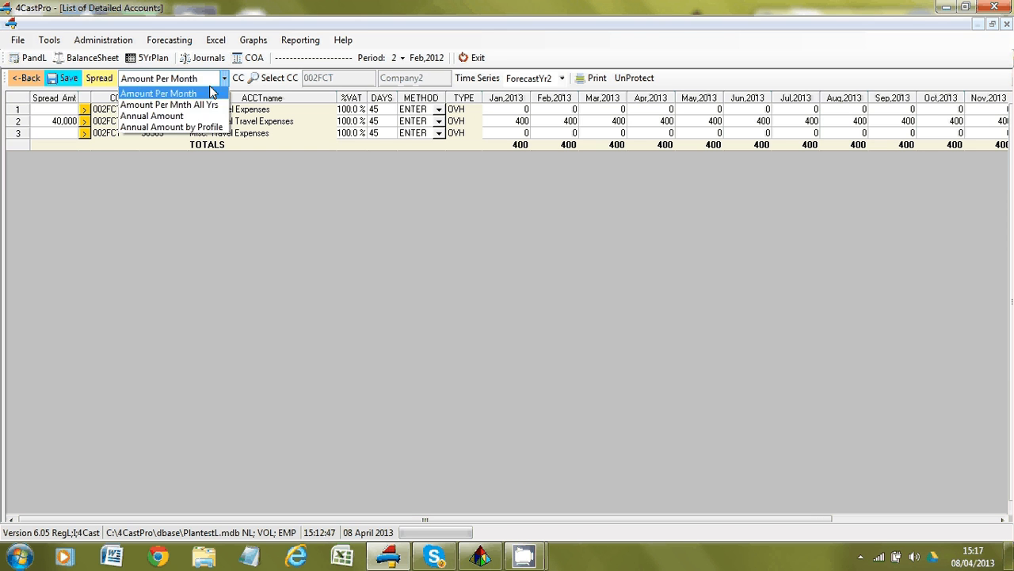
click(151, 117)
click(108, 83)
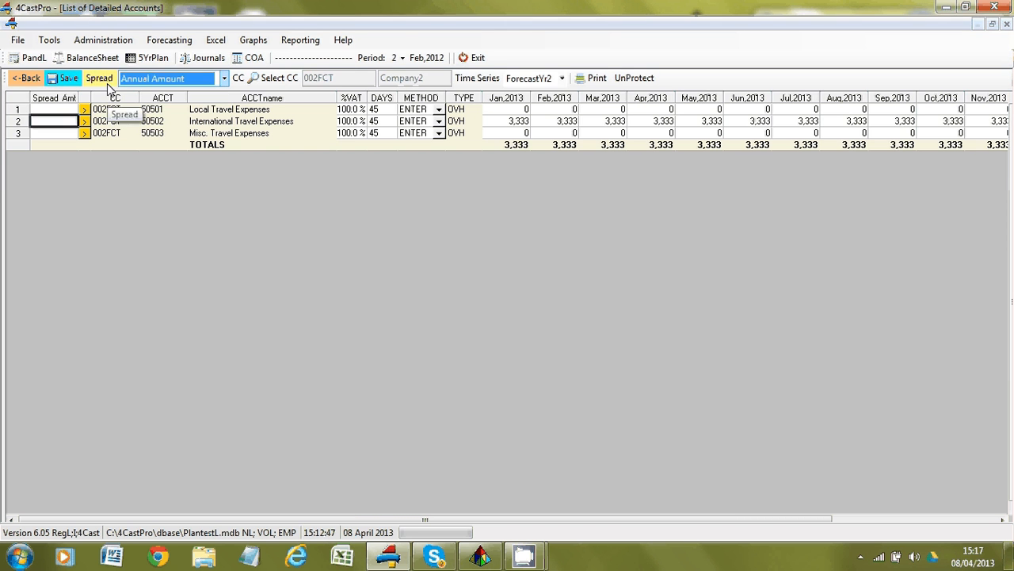
Look at the annual-amount-by-profile spreading option and its profile list without choosing a profile.
click(225, 78)
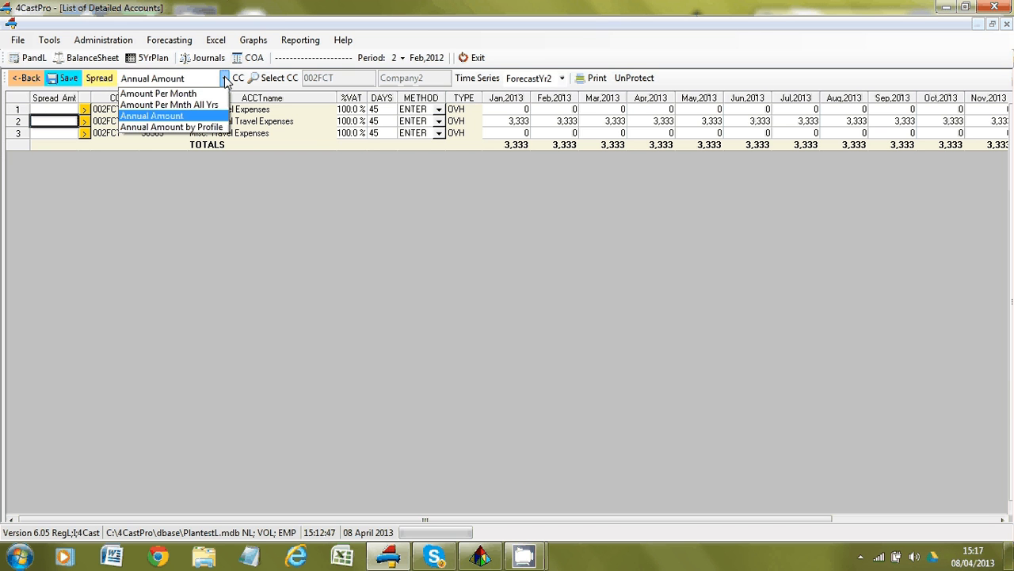
click(159, 127)
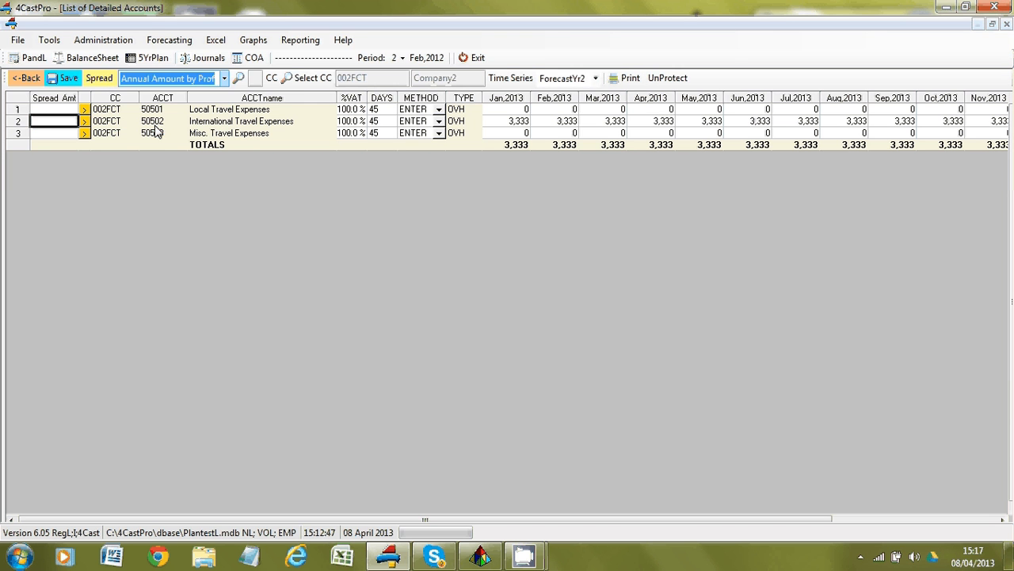
click(239, 80)
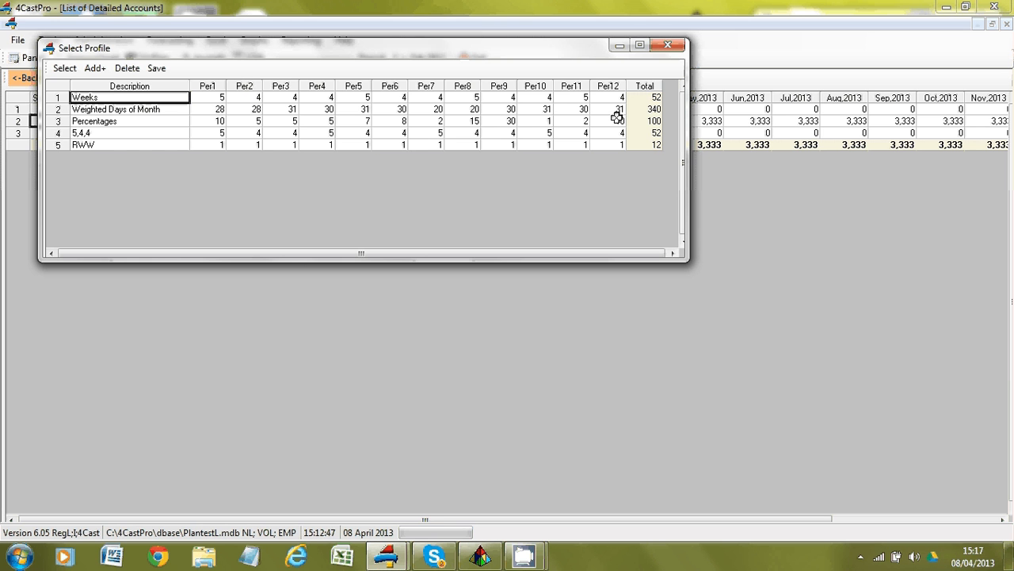
click(670, 48)
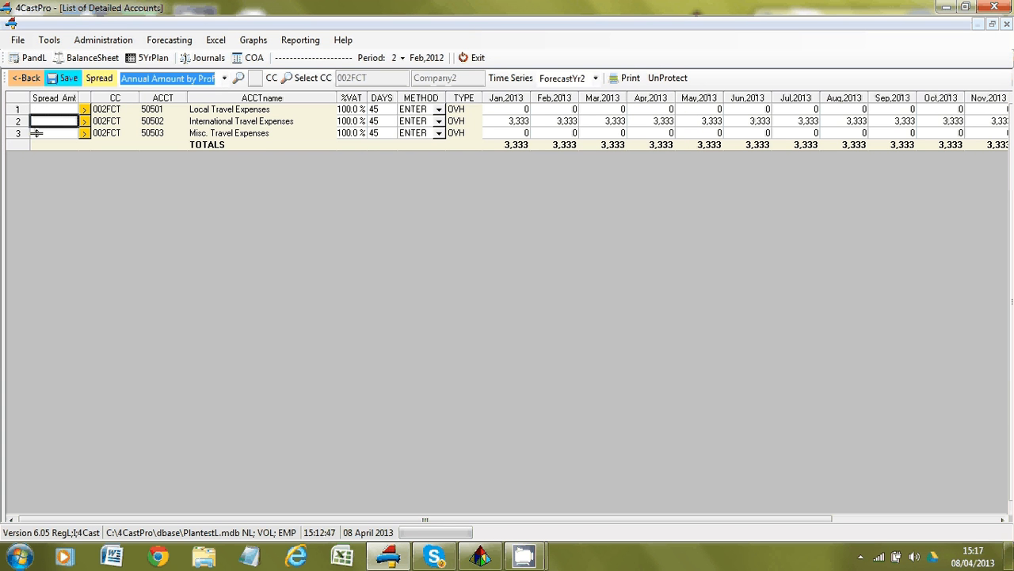
Review Local Travel Expenses' calculation methods, leave ENTER unchanged, and select Misc. Travel's Feb 2013 value.
click(441, 111)
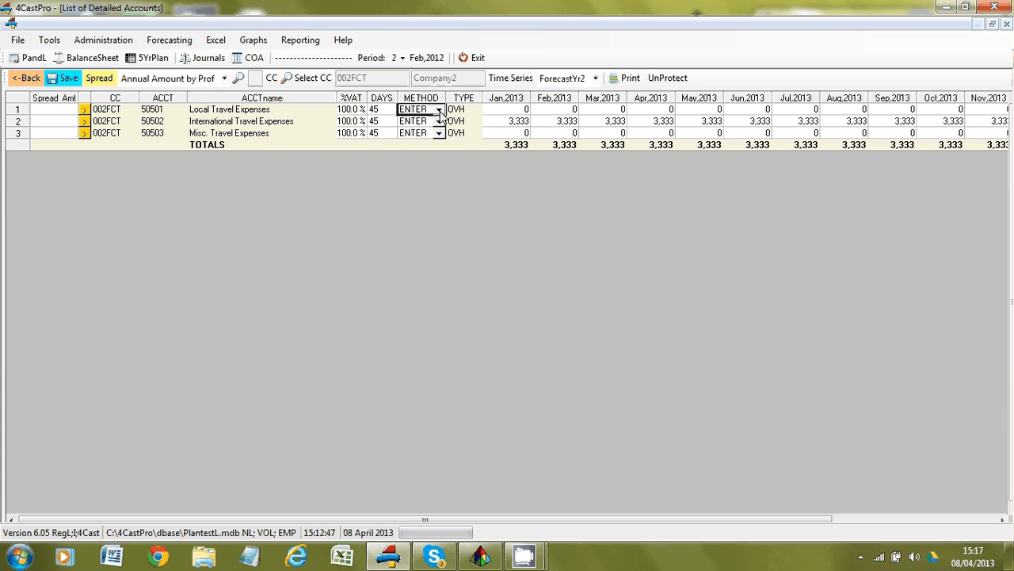
click(439, 111)
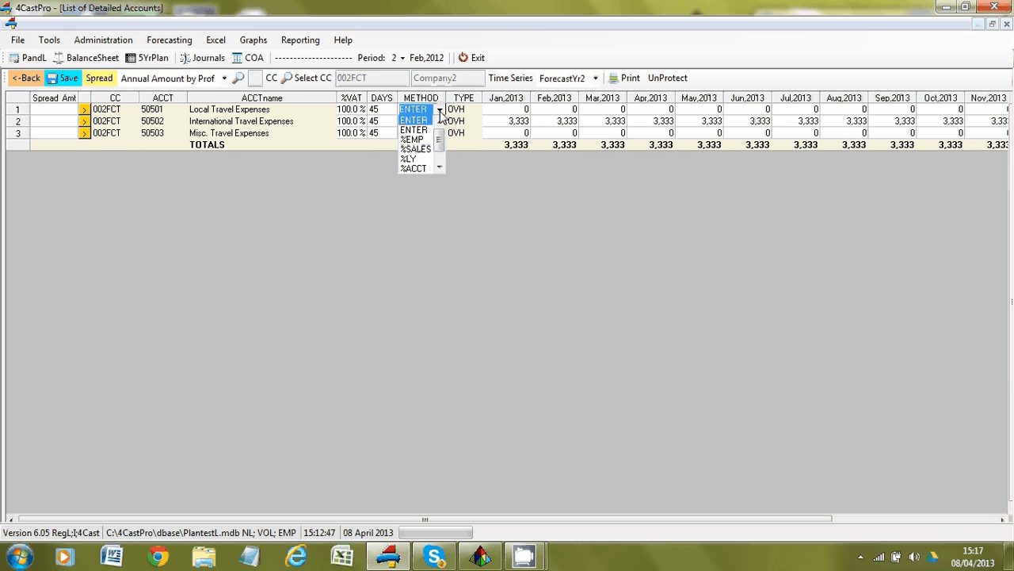
click(440, 168)
click(440, 169)
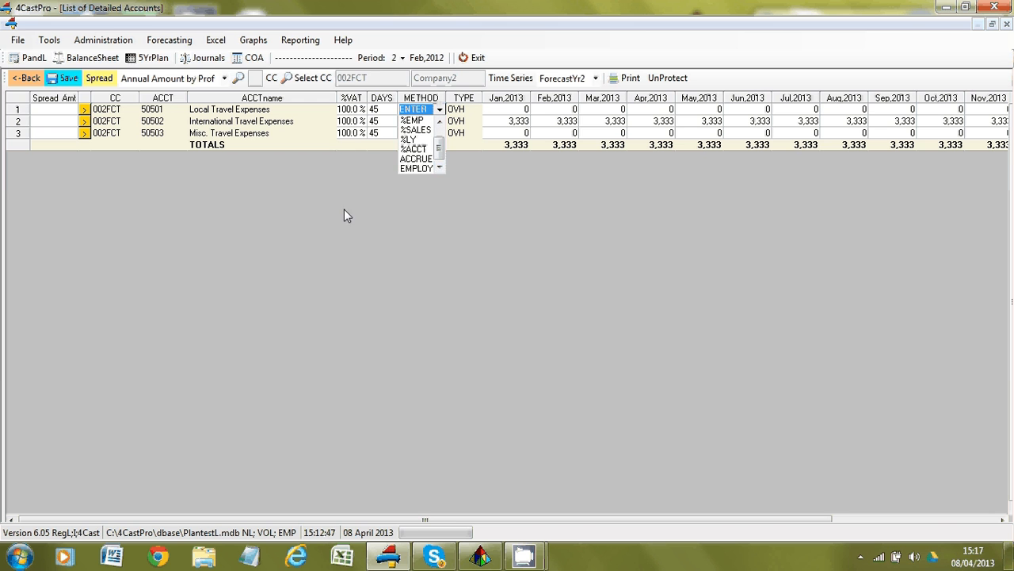
click(331, 142)
click(547, 132)
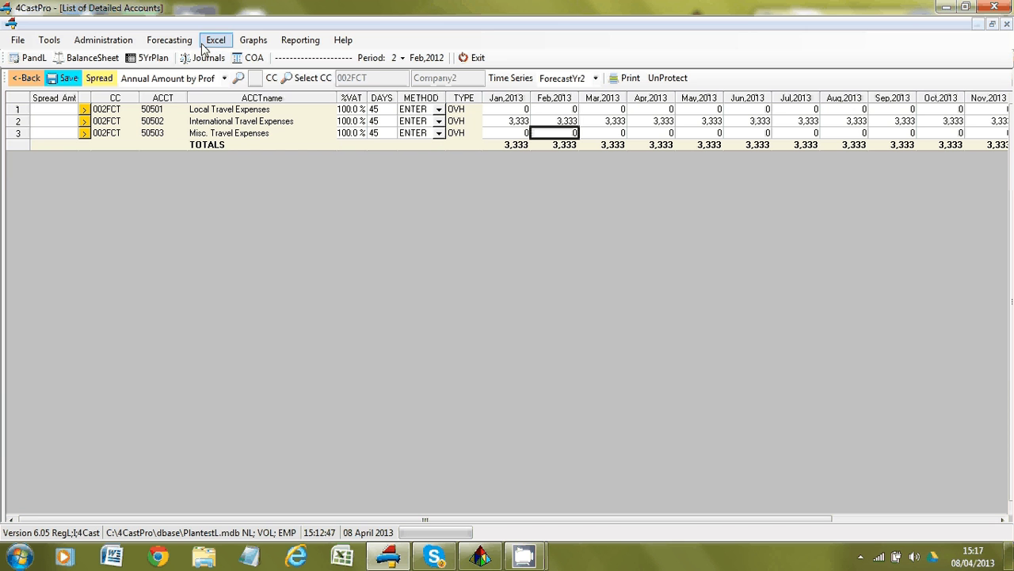
Turn on percentage-increase flexing in the Profit and Loss, based on last year.
click(32, 59)
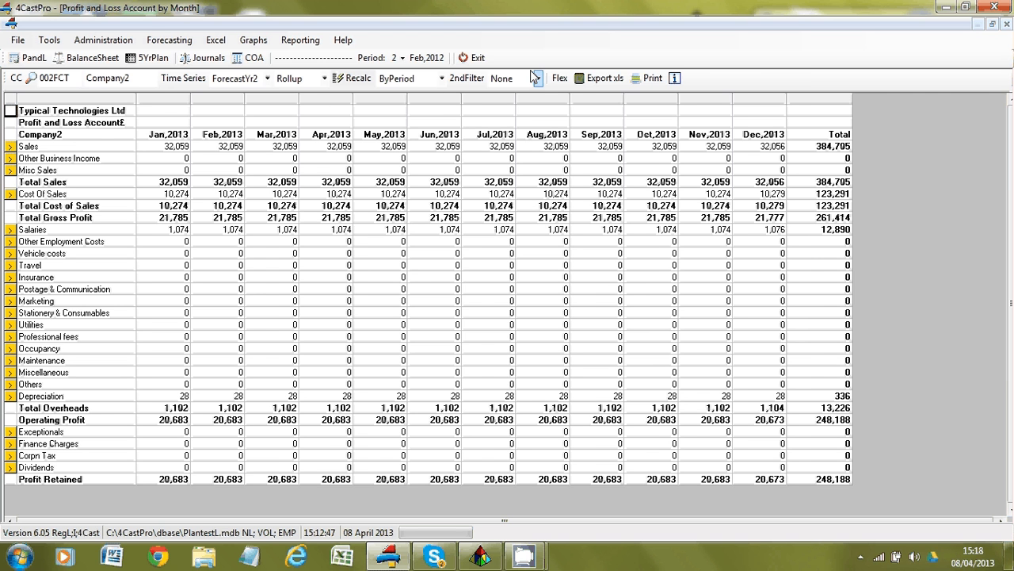
click(560, 79)
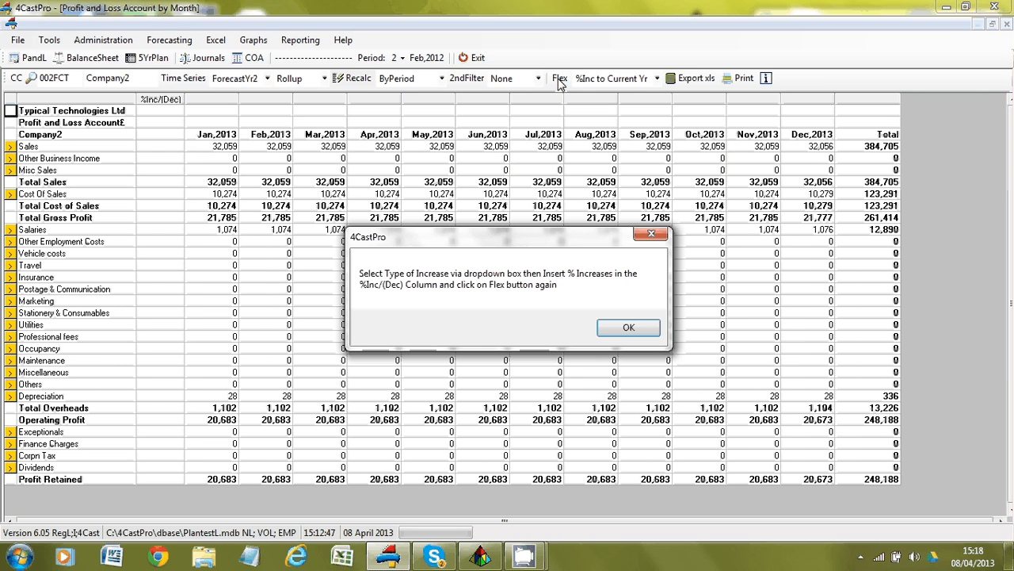
click(627, 327)
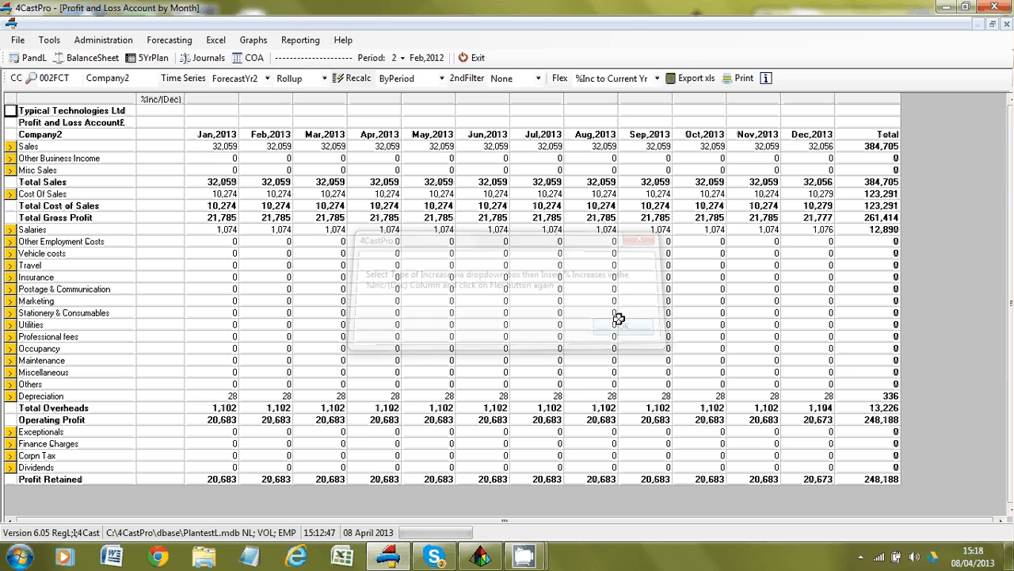
click(657, 77)
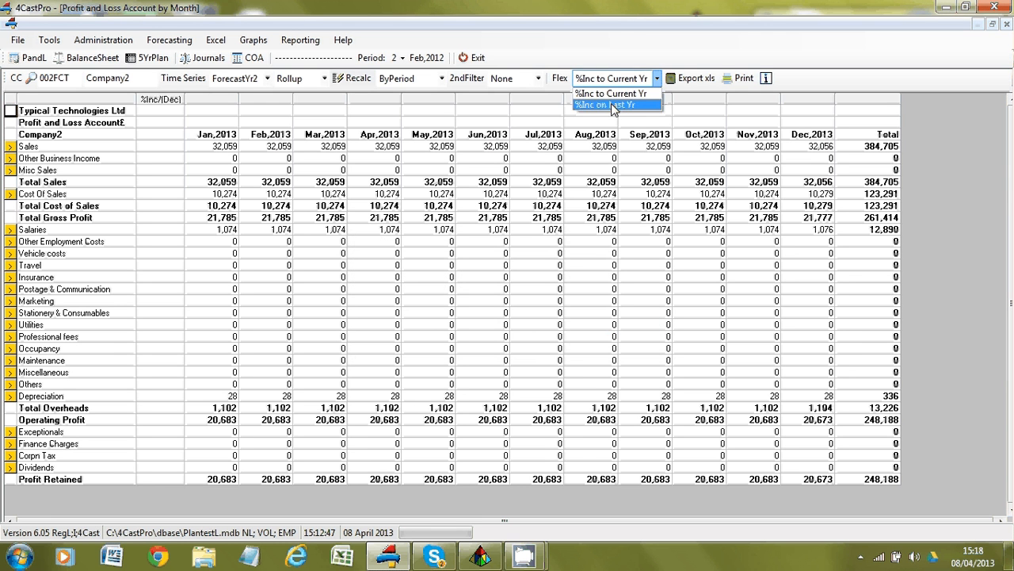
click(612, 105)
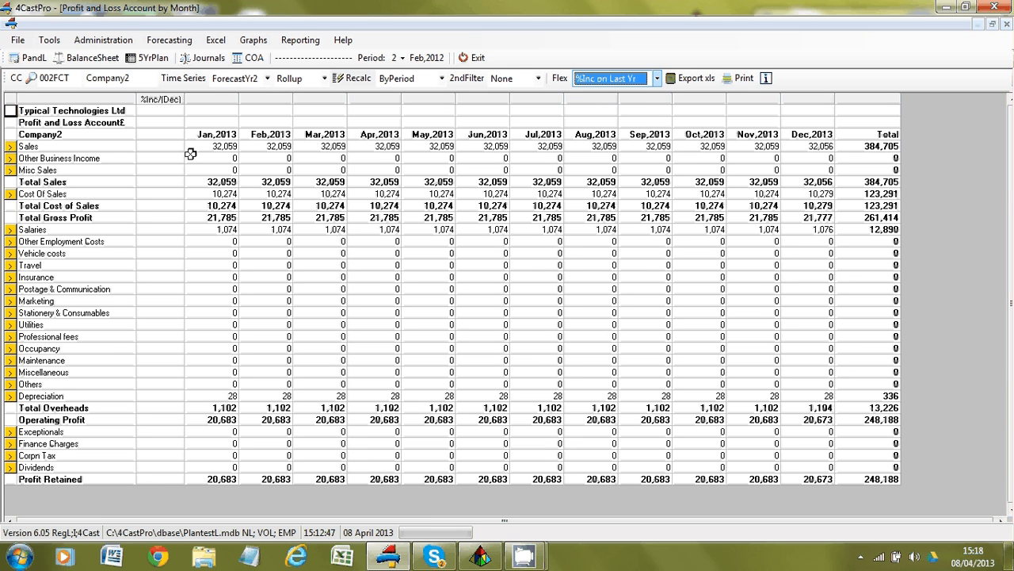
Check the Sales increase percentage, reload the P&L without flexing, and open the chart of accounts.
click(150, 149)
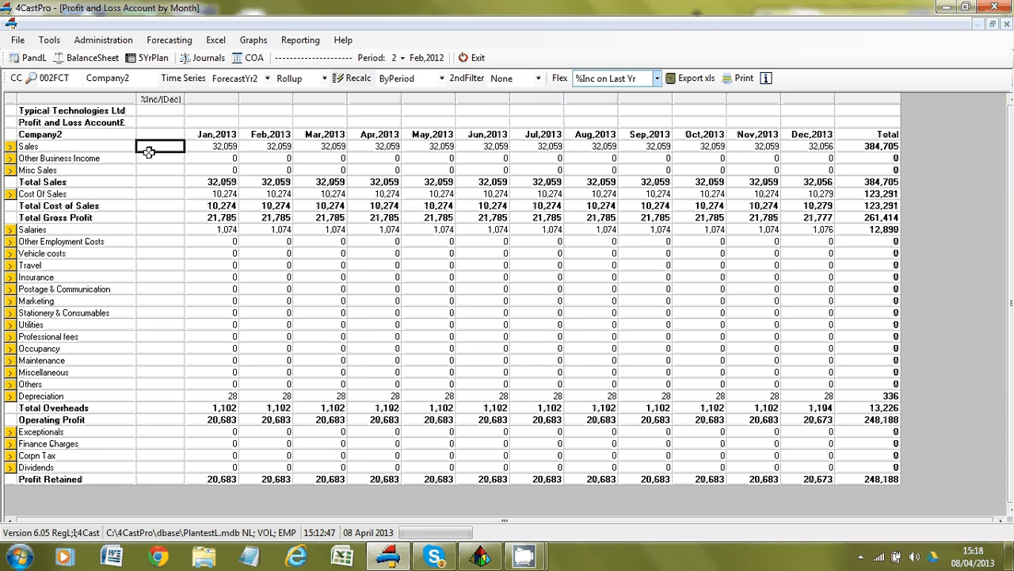
click(33, 60)
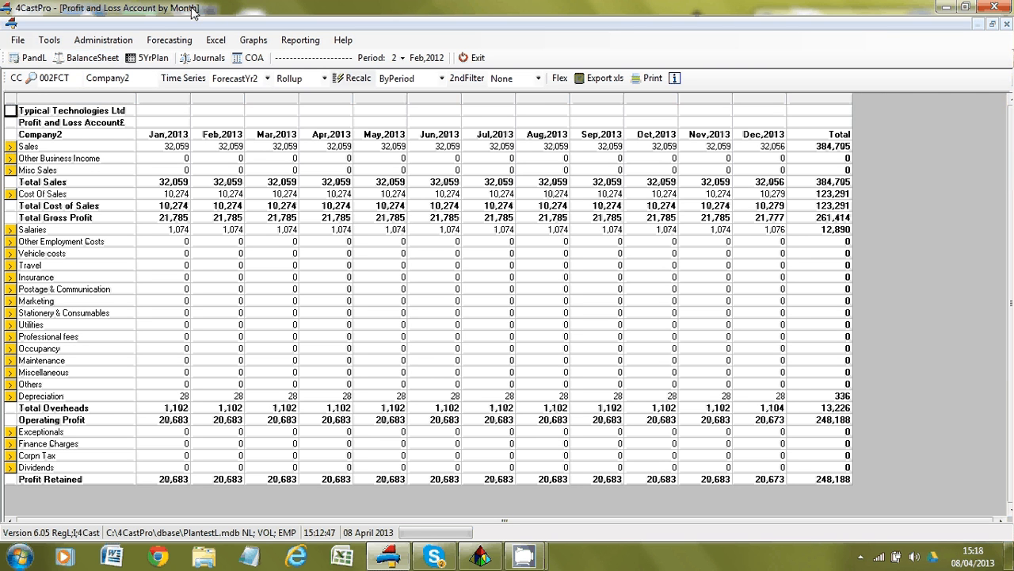
click(255, 60)
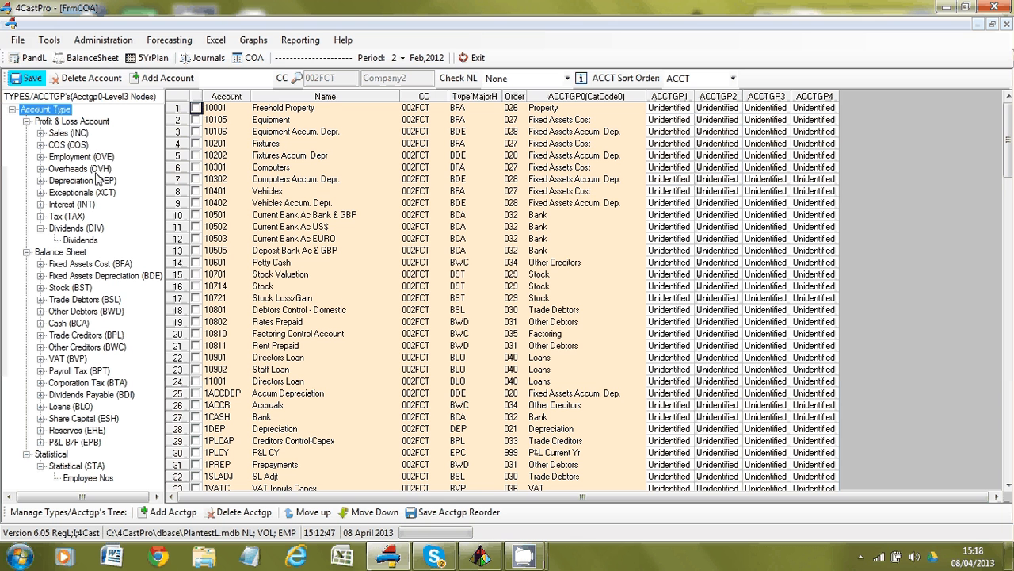
Expand Sales (INC), step across account 10105's group columns, then return to Company2's monthly P&L.
click(41, 134)
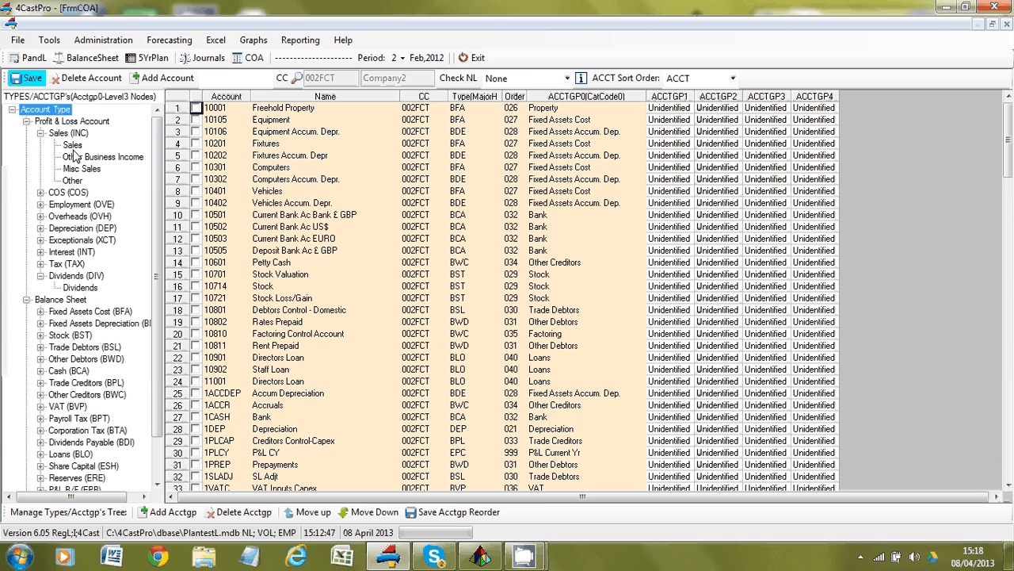
click(567, 120)
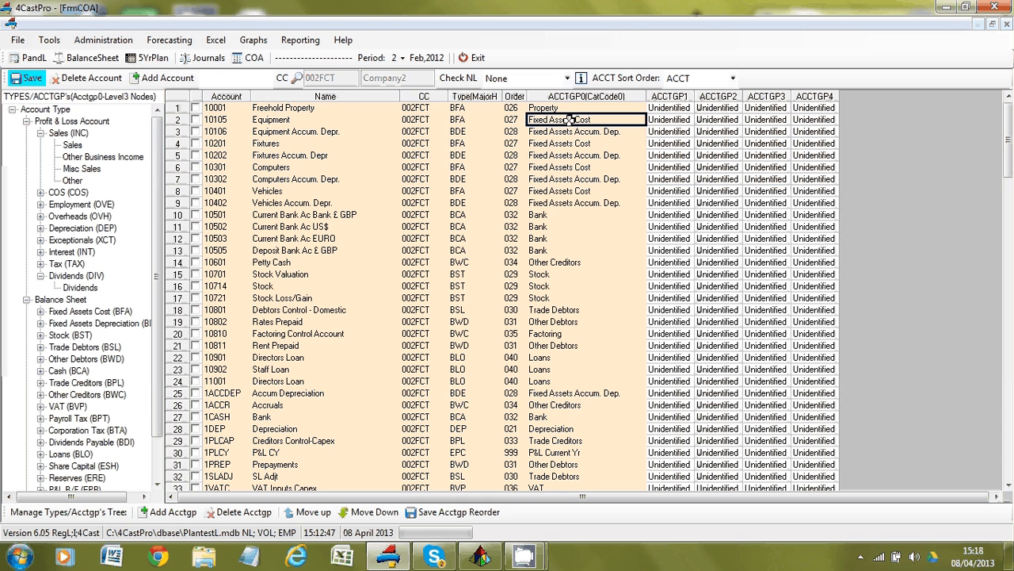
key(Right)
key(Right)
key(Right)
key(Right)
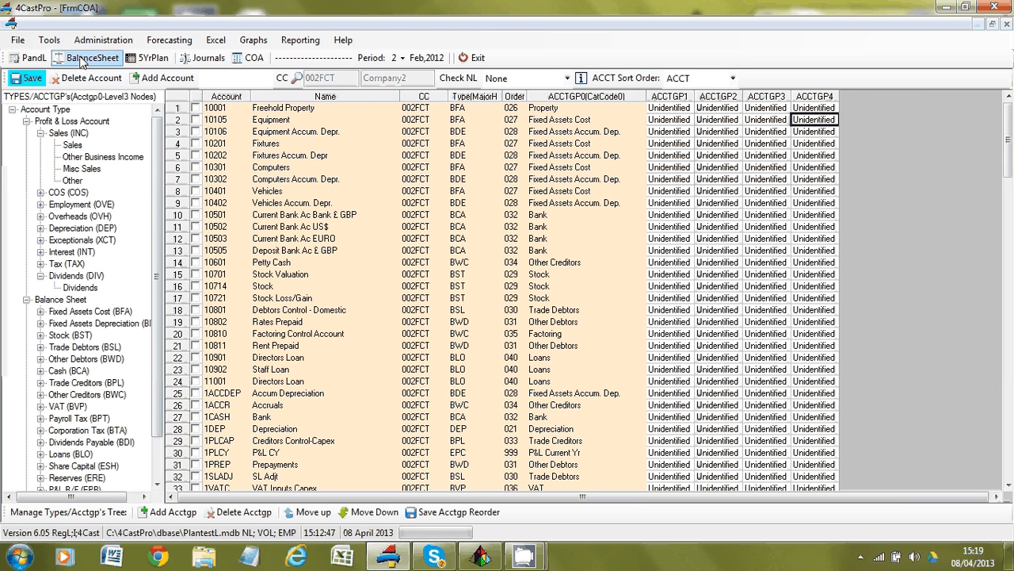
click(32, 60)
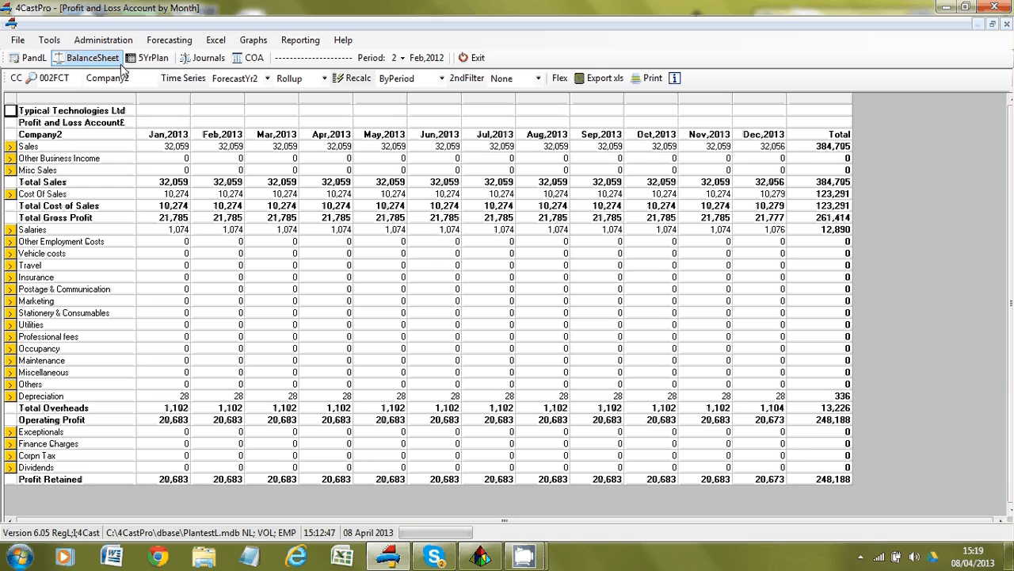
Show the P&L in the MgtAccs layout with the full Rollup of lines, comparing Actual, Budget and Last Year.
click(324, 81)
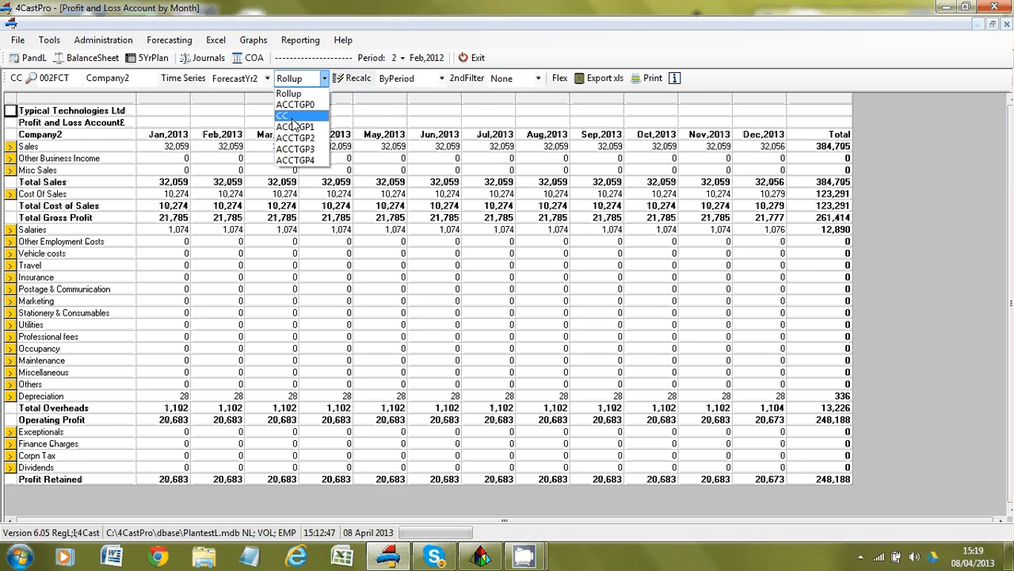
click(291, 116)
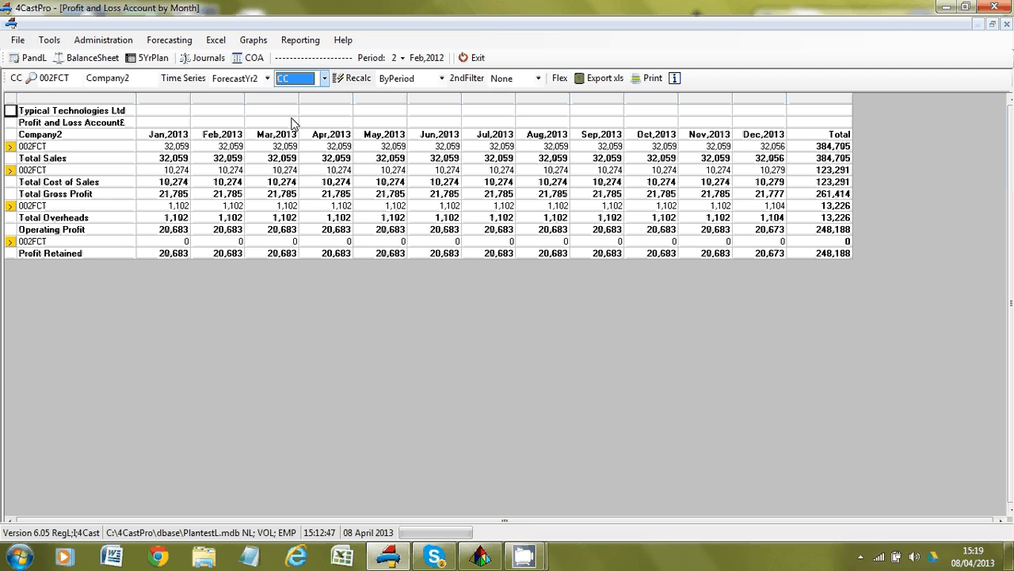
click(324, 79)
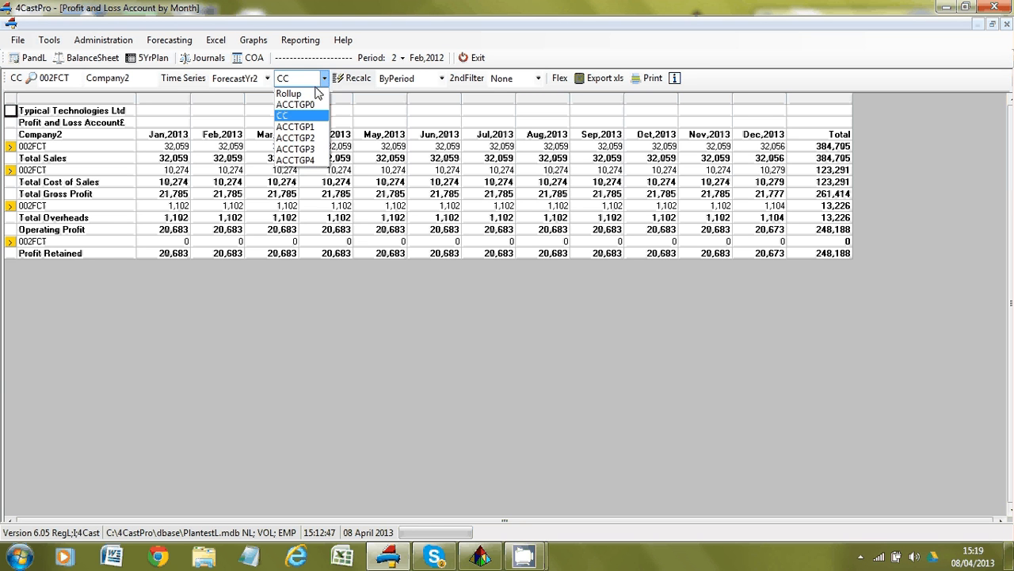
click(347, 84)
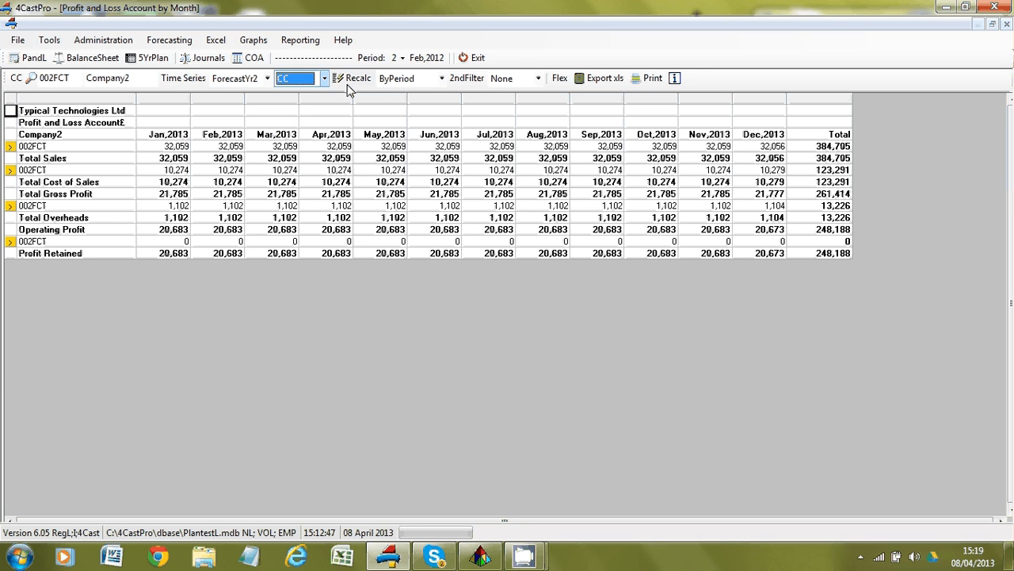
click(420, 79)
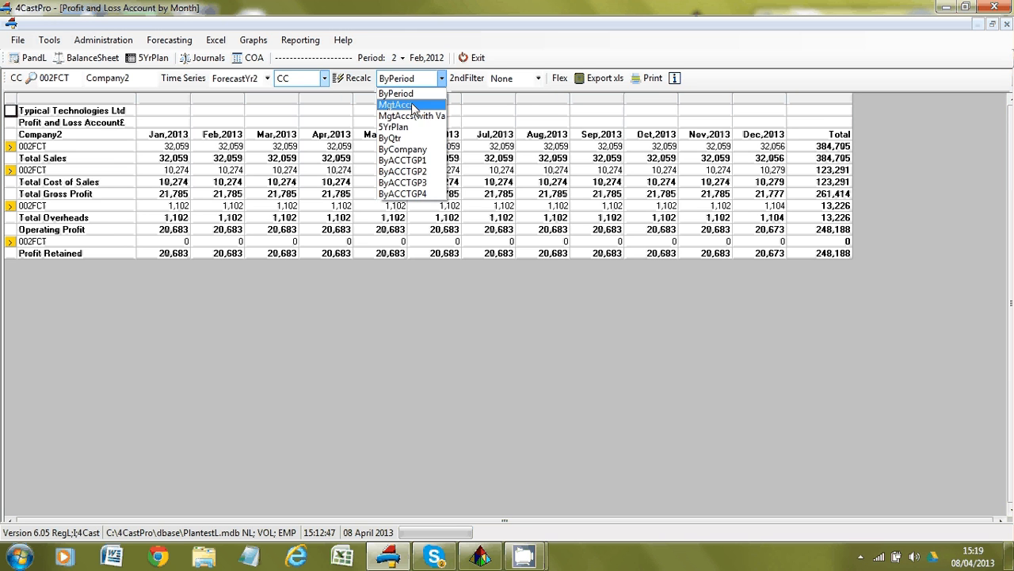
click(406, 105)
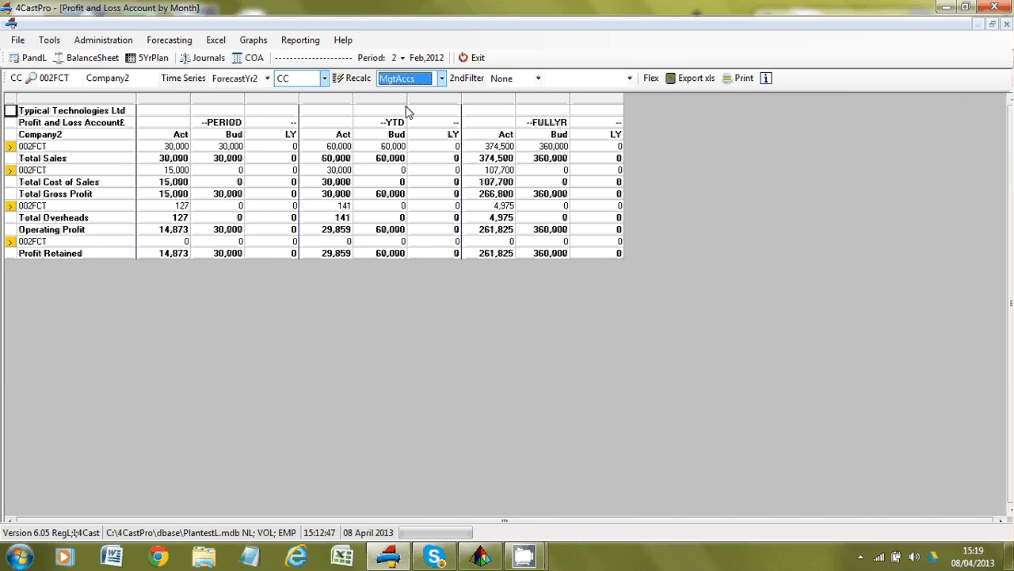
click(323, 79)
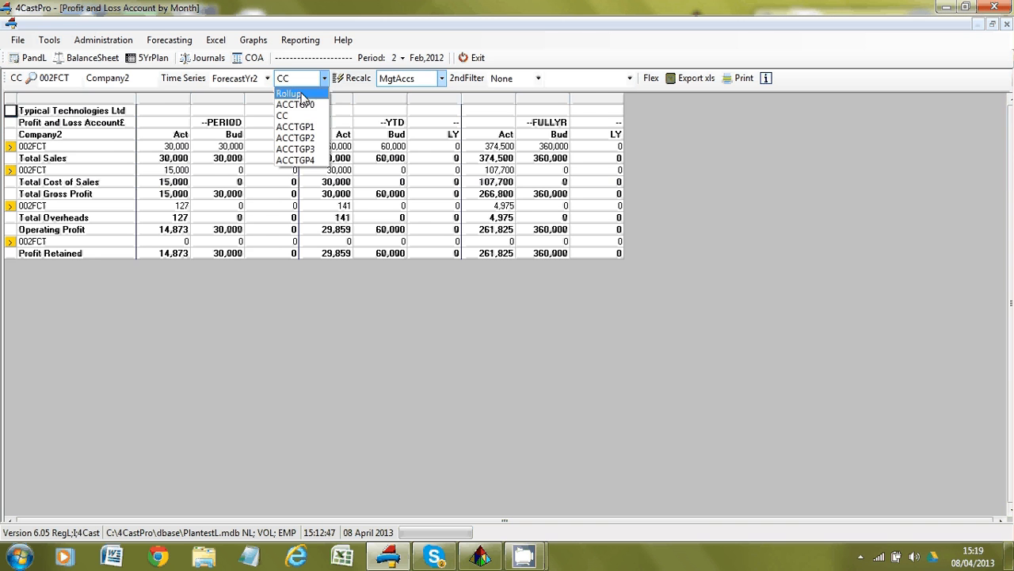
click(302, 95)
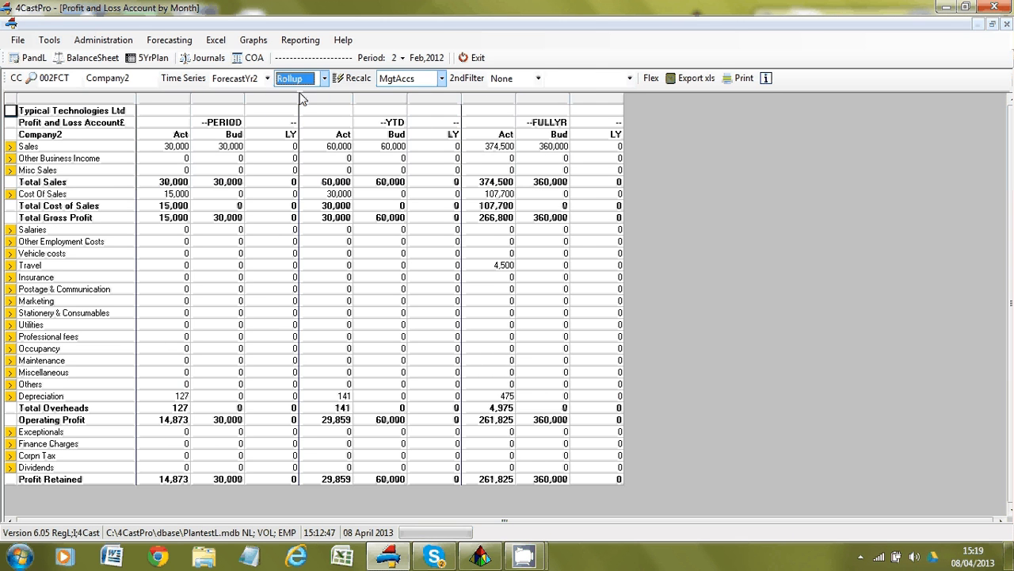
click(236, 181)
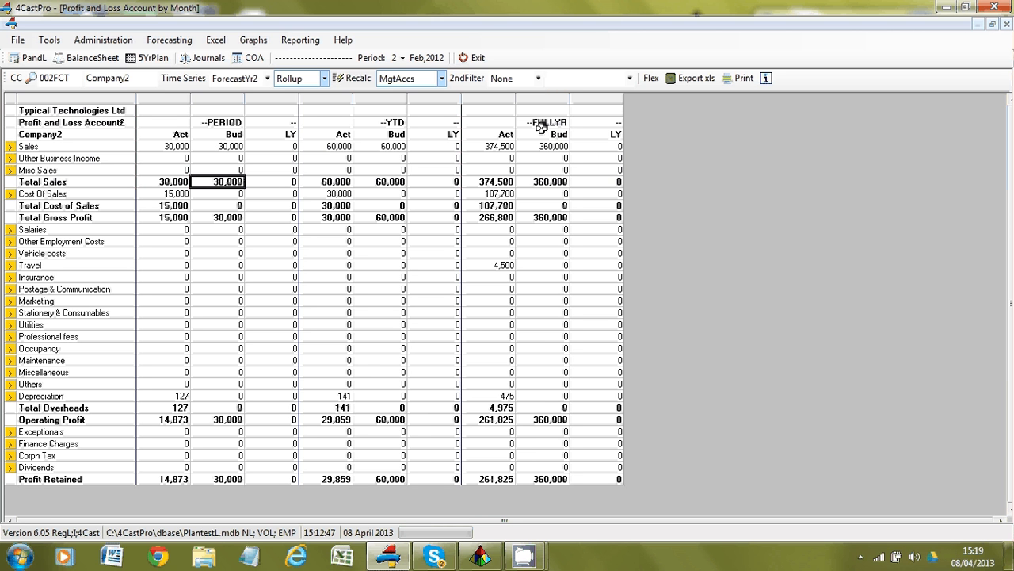
Try the 5YrPlan layout, then switch the P&L to the ByQtr quarterly layout.
click(300, 41)
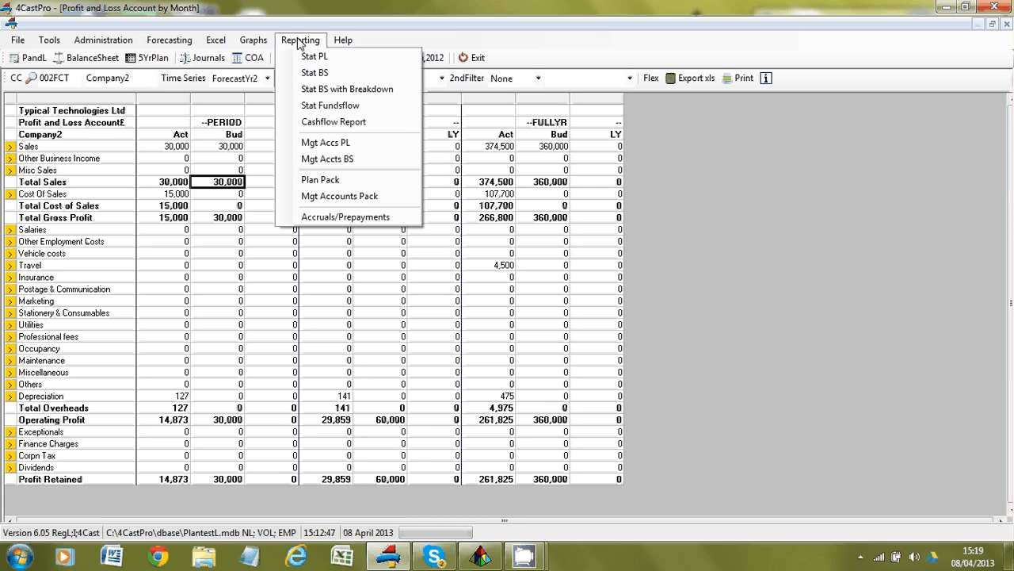
click(297, 40)
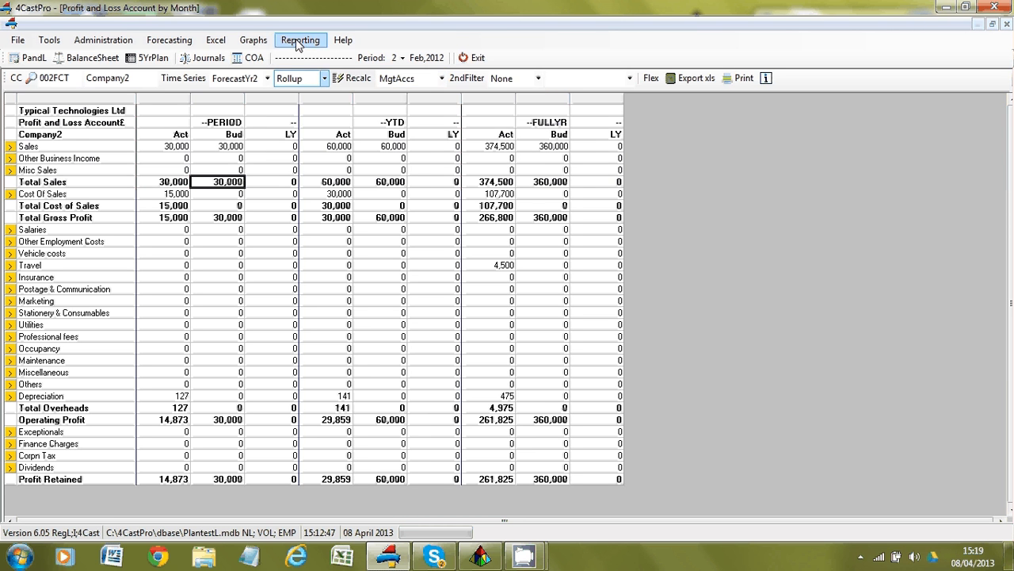
click(442, 78)
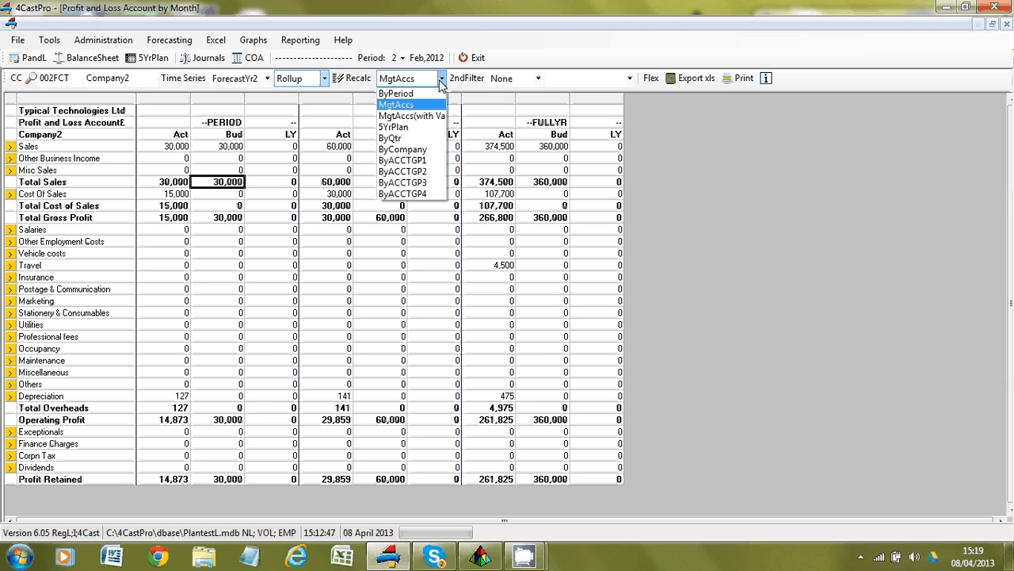
click(400, 128)
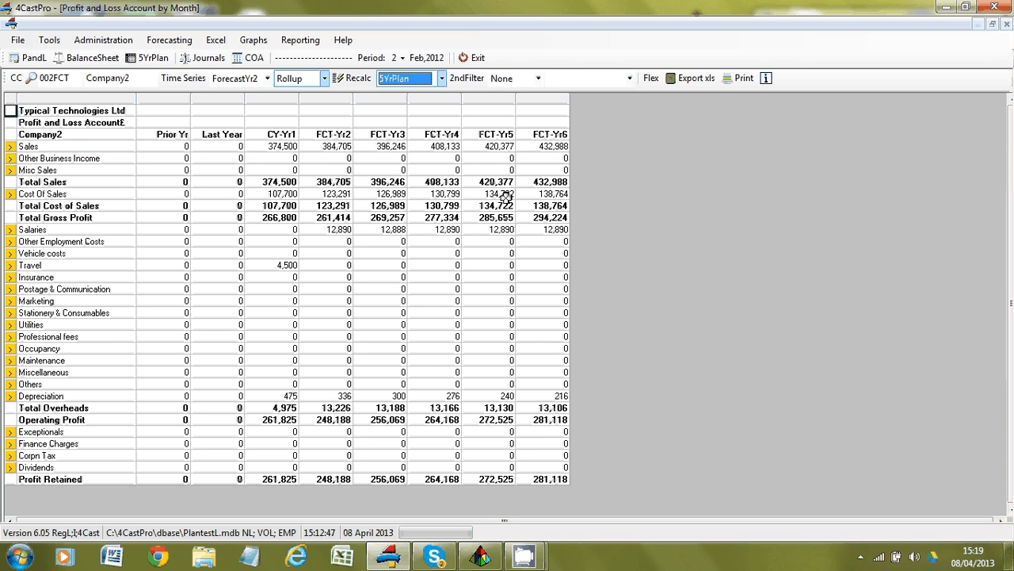
click(441, 78)
click(400, 138)
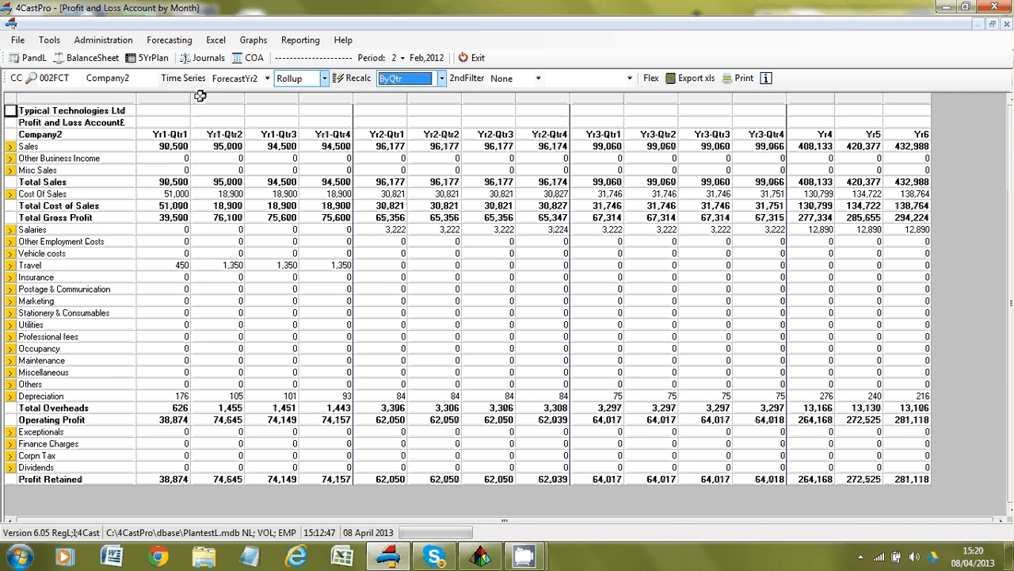
Show Consolidated figures split ByCompany into 001, 002 and 003 columns, keeping Period figures.
click(31, 78)
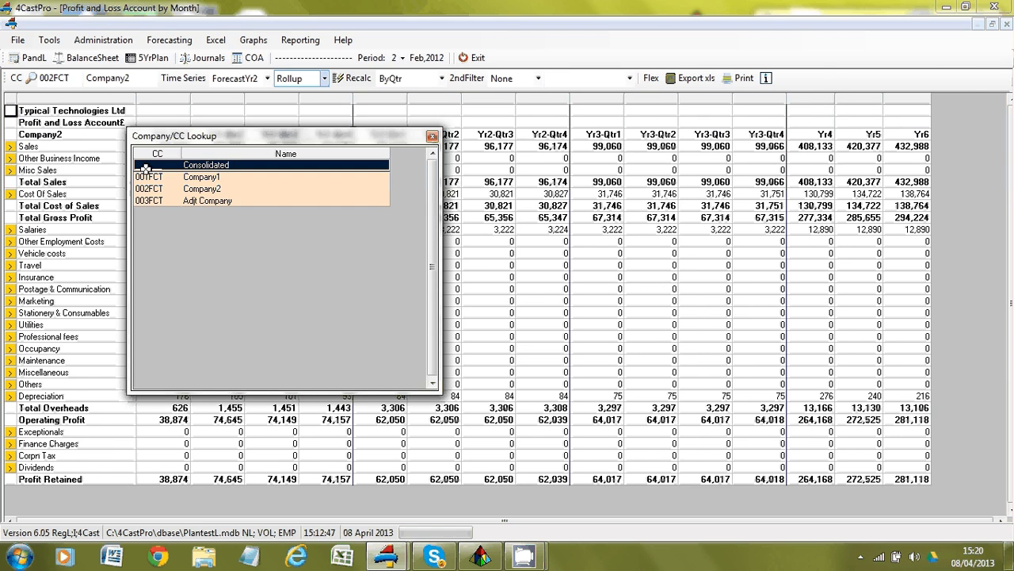
double_click(145, 169)
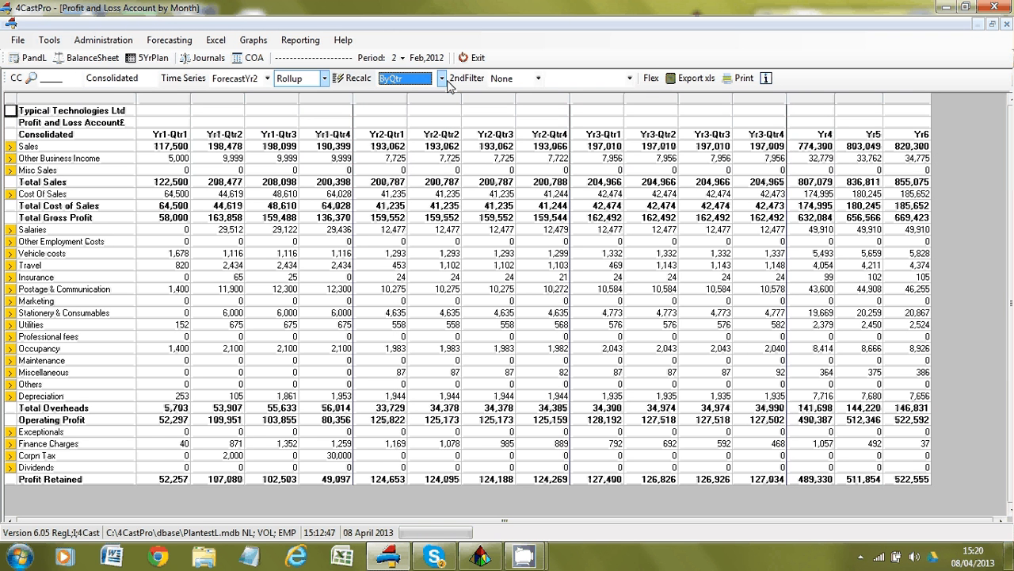
click(441, 78)
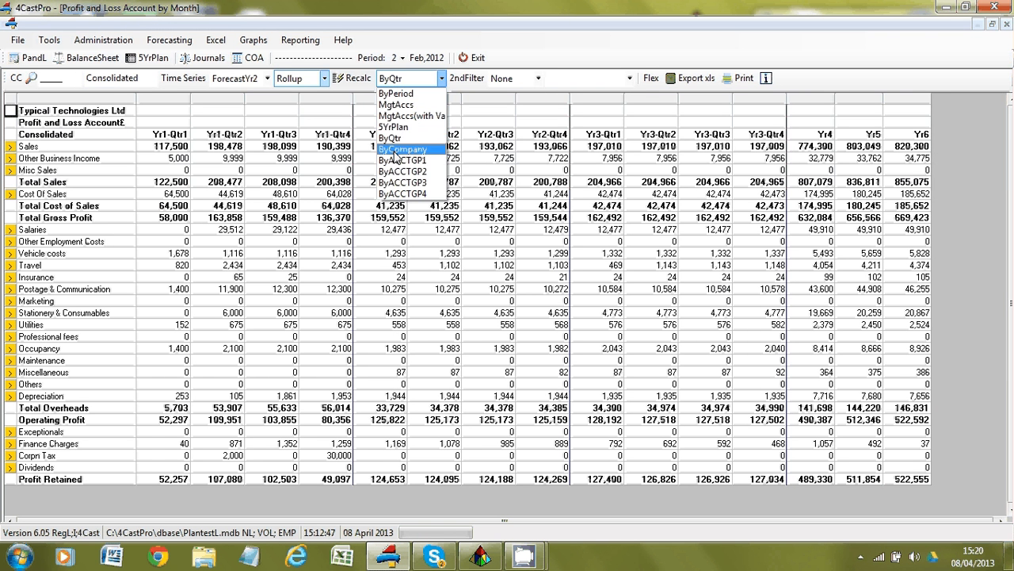
click(396, 150)
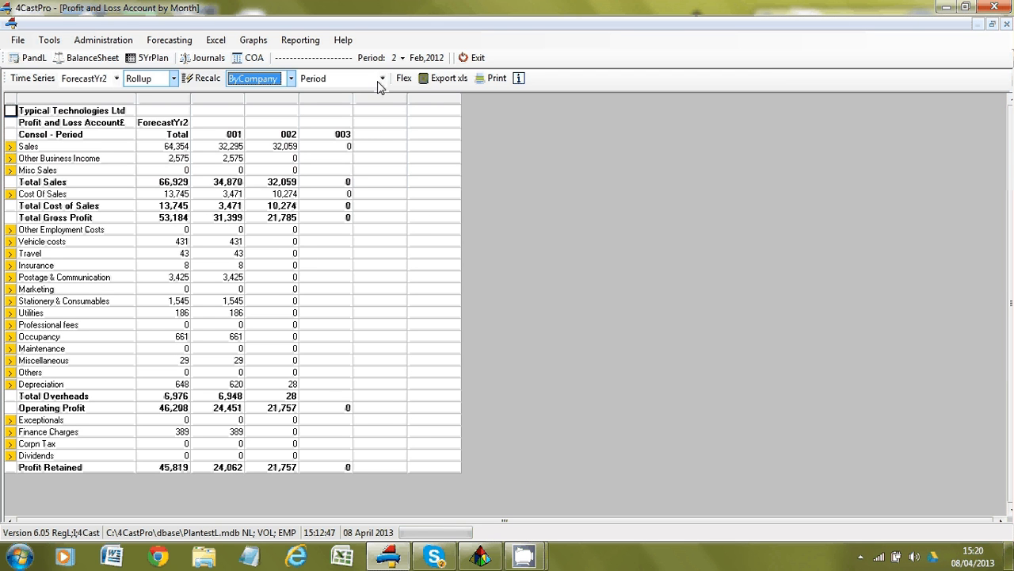
click(383, 79)
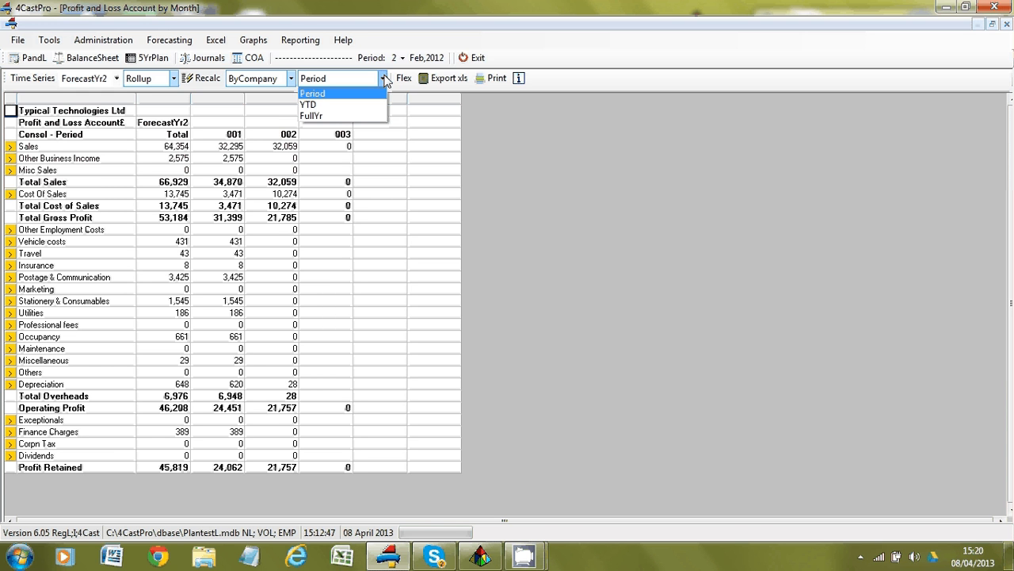
click(298, 43)
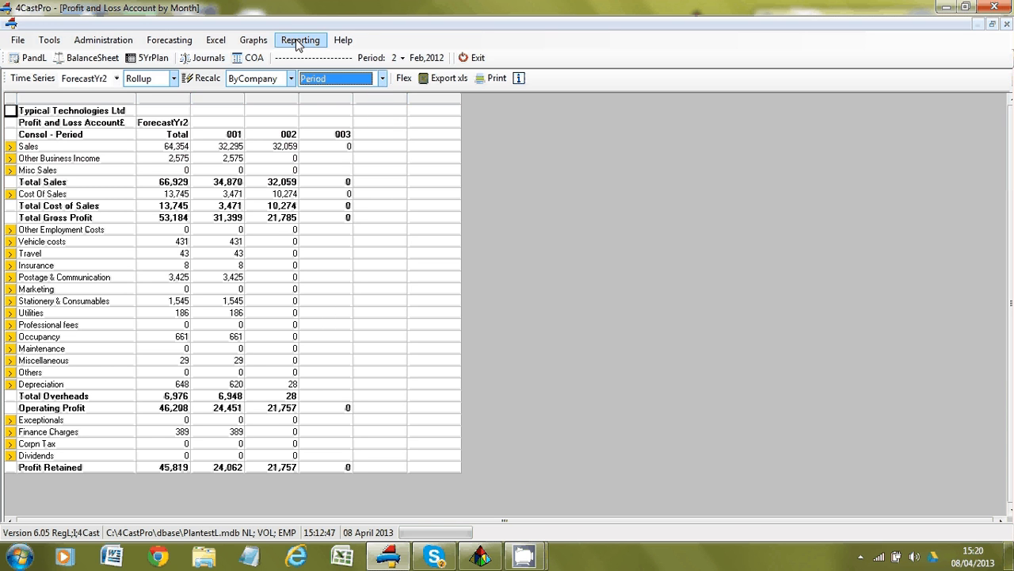
click(297, 41)
View the consolidated Stat PL report, then open the Stat BS statutory balance sheet.
click(308, 56)
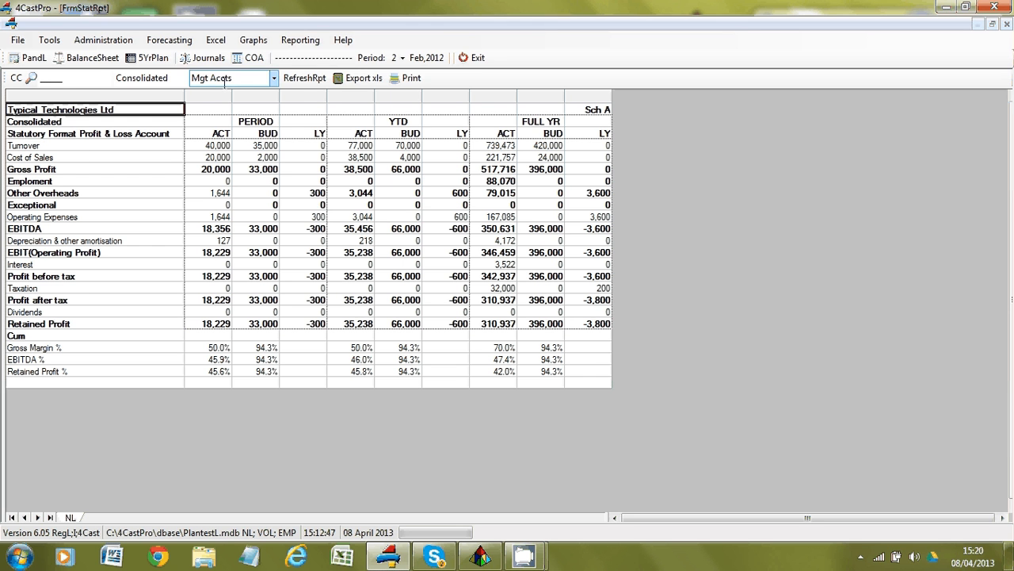
click(297, 40)
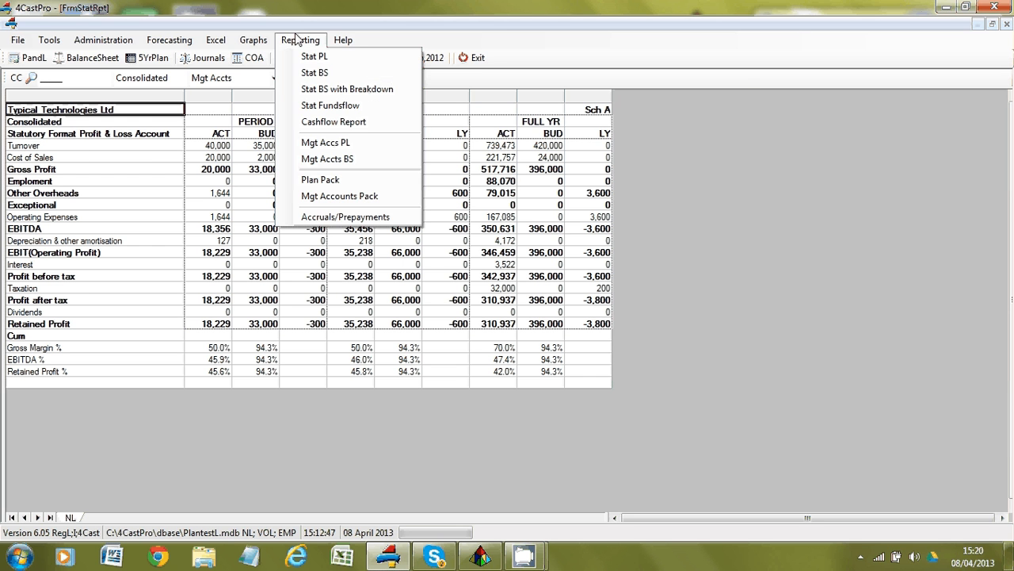
click(314, 73)
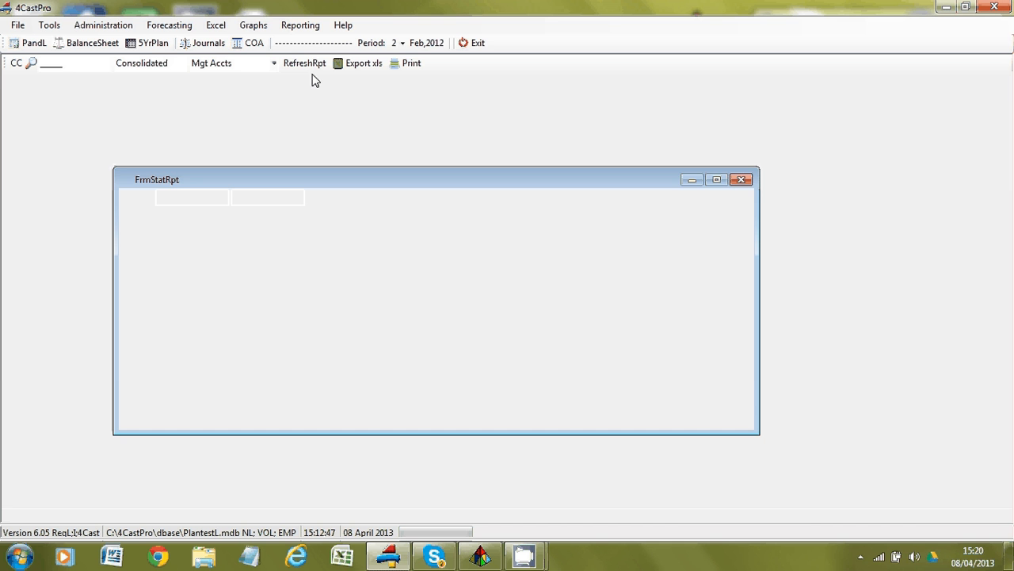